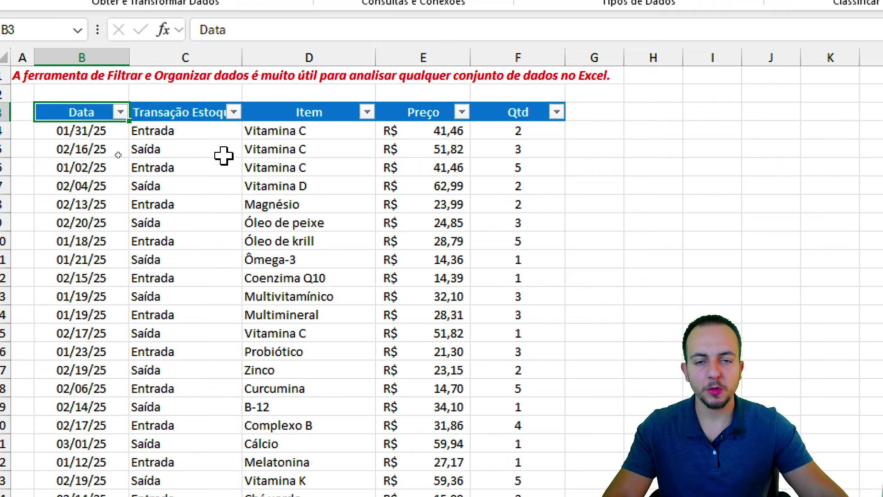
Select the Preço values E6:E20 and mark the selected range for viewers
drag(413, 166, 448, 421)
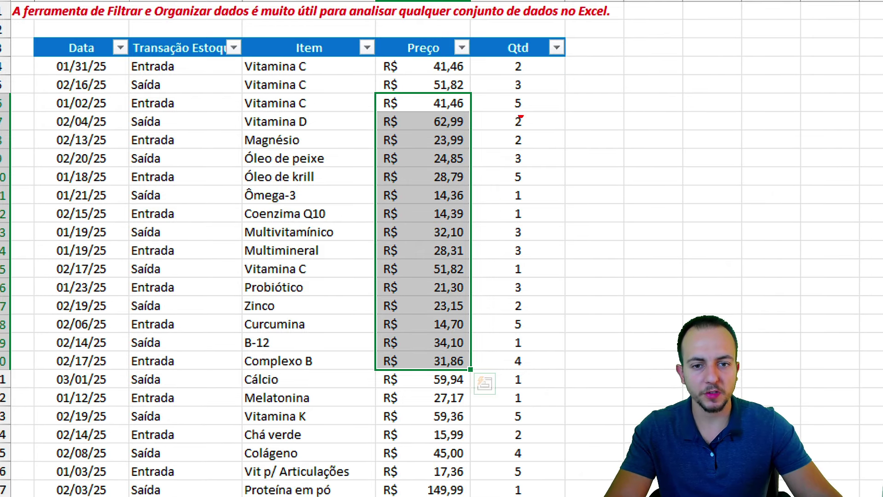
drag(480, 84, 480, 94)
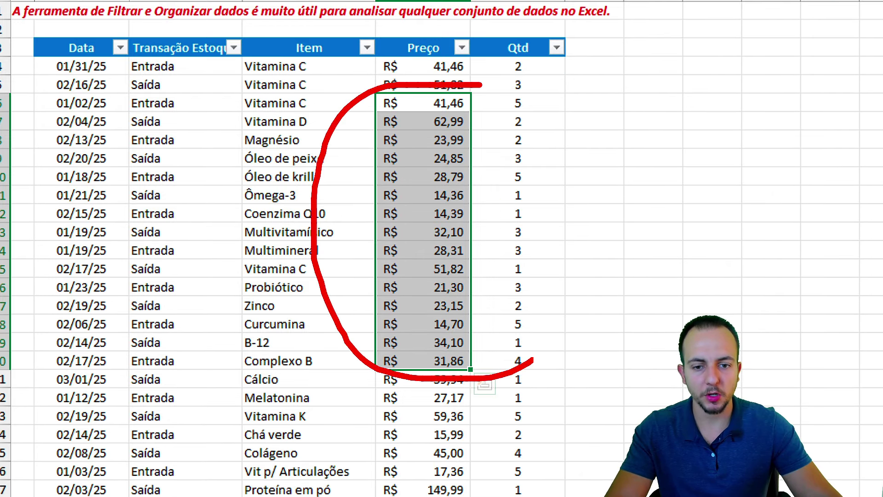
drag(590, 138, 476, 179)
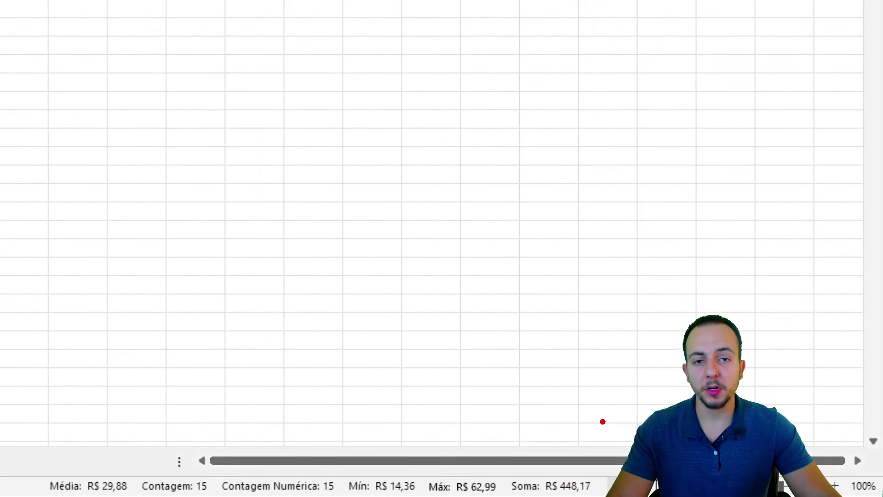
Point out the status-bar sum R$ 448,17, maximum R$ 62,99, minimum R$ 14,36, count and average R$ 29,88
drag(564, 471, 596, 363)
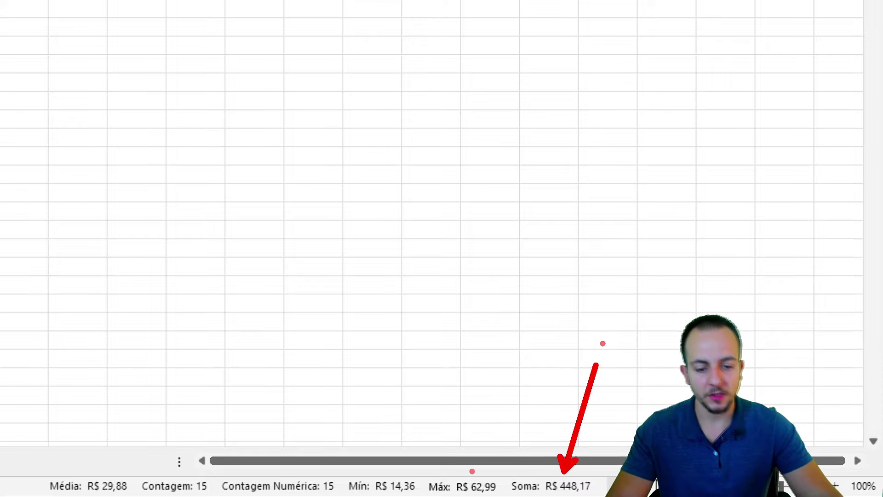
drag(472, 471, 523, 361)
drag(394, 472, 451, 353)
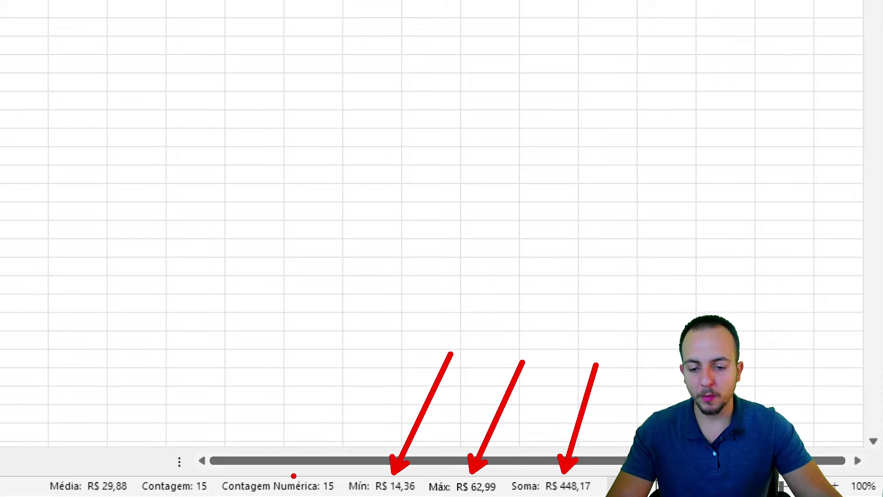
drag(294, 474, 345, 386)
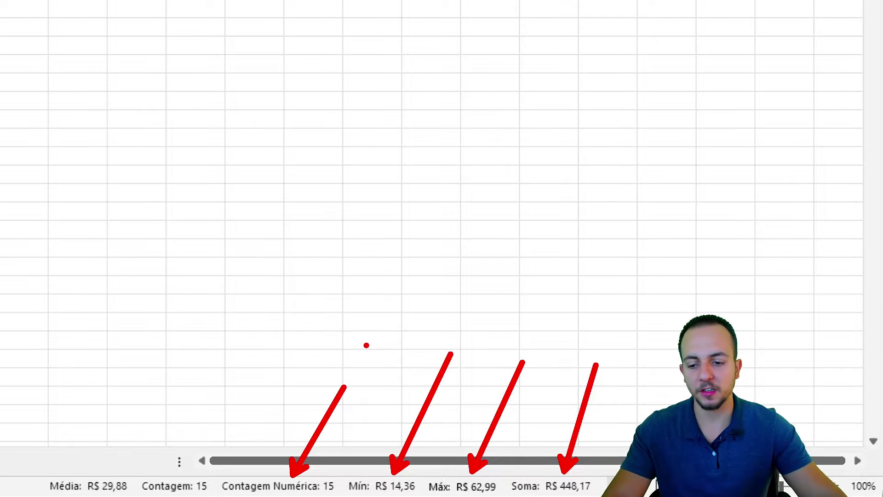
drag(118, 473, 190, 386)
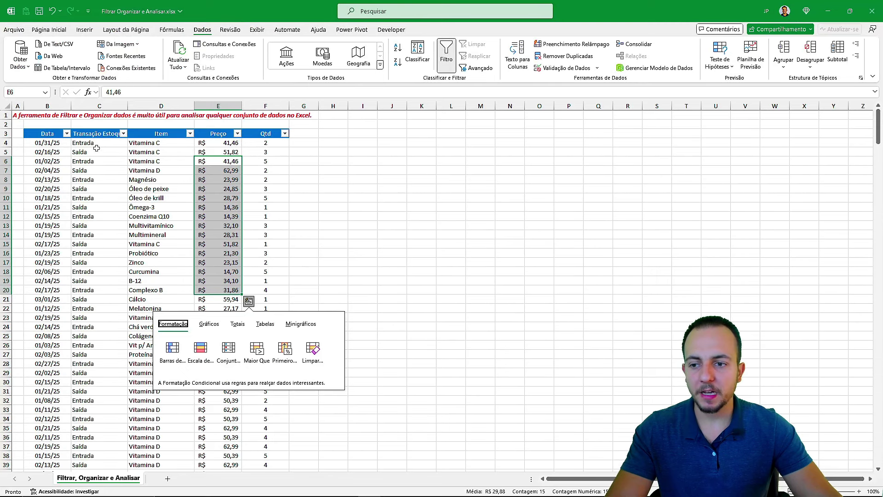
From a cell inside the table, add AutoFilter arrows to the Data through Qtd headers with Ctrl+Shift+L
click(53, 132)
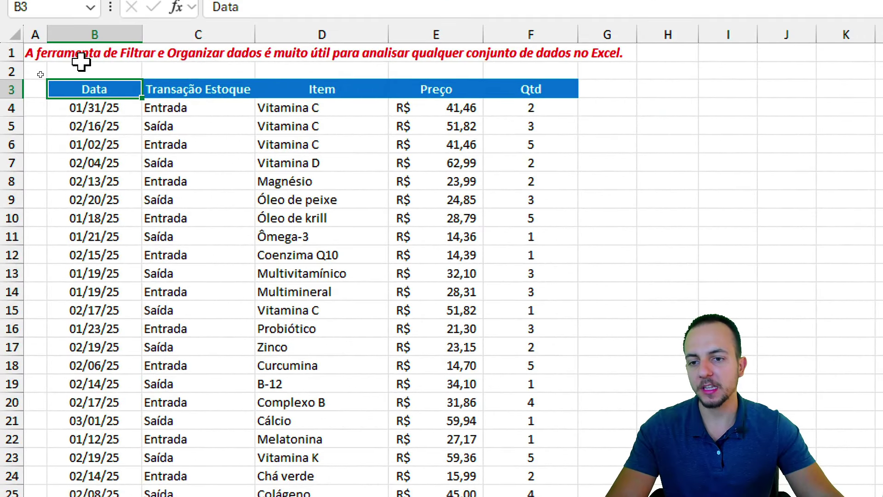
click(226, 238)
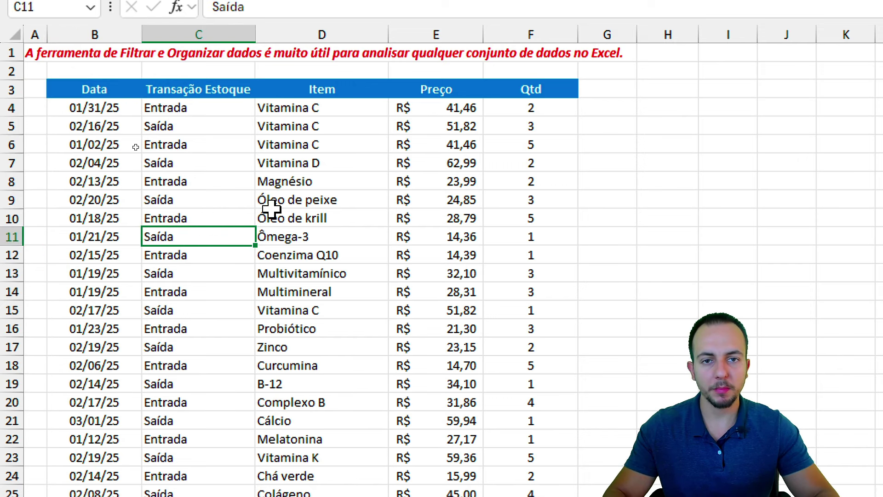
key(ctrl+shift+l)
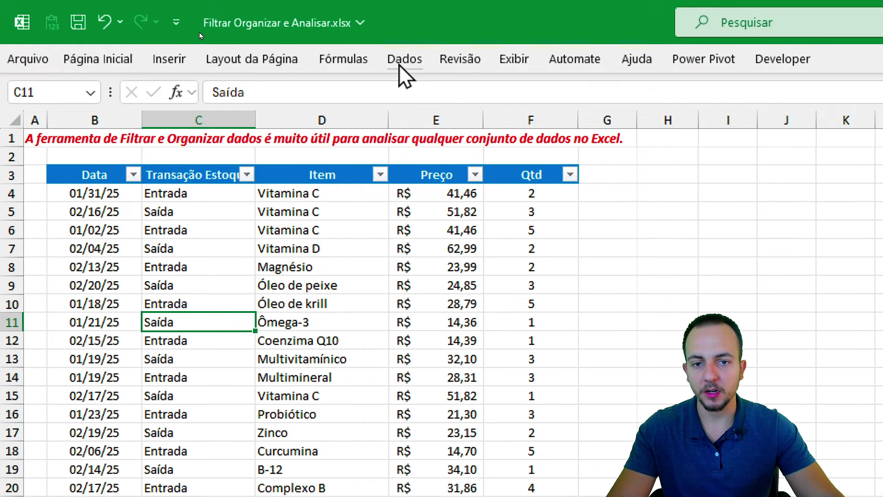
click(399, 64)
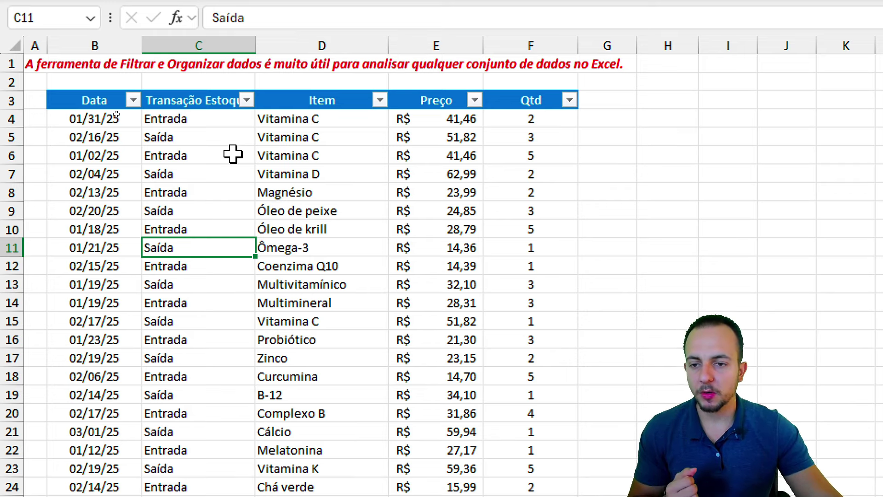
click(210, 94)
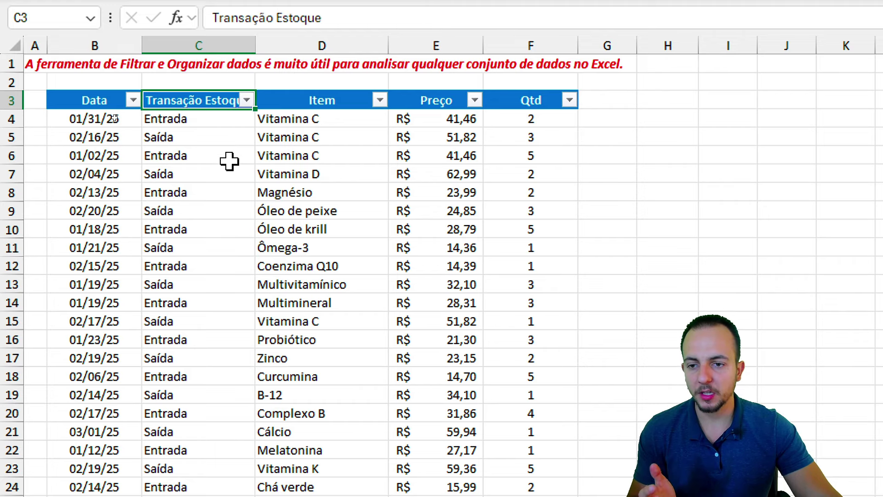
Filter Transação Estoque to show only Entrada transactions
click(247, 100)
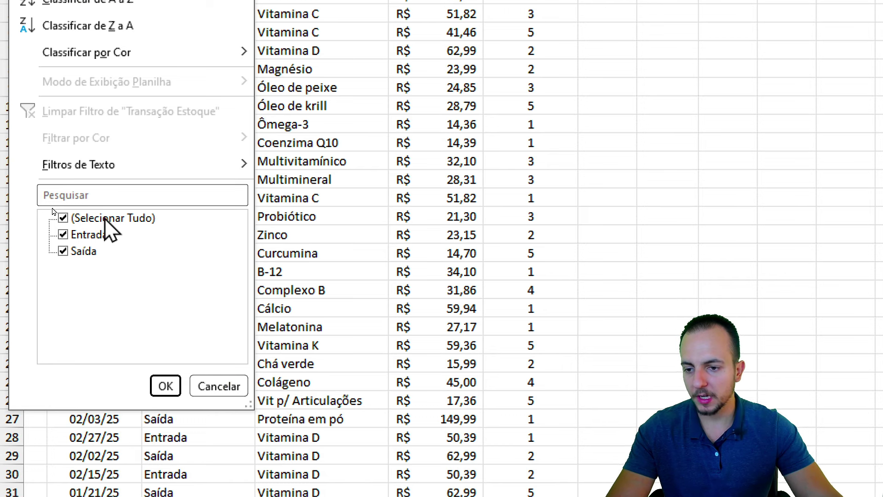
click(92, 341)
click(85, 235)
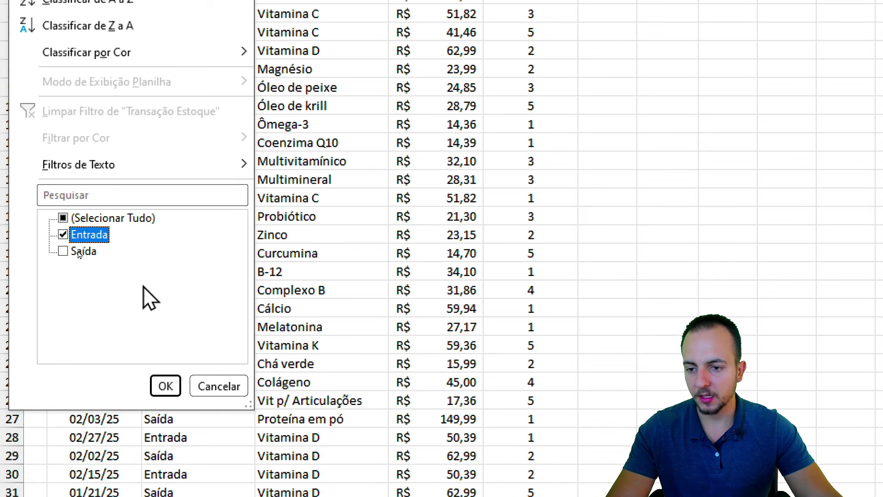
click(168, 386)
Select the filtered Entrada rows and scroll through the results
drag(216, 106, 332, 289)
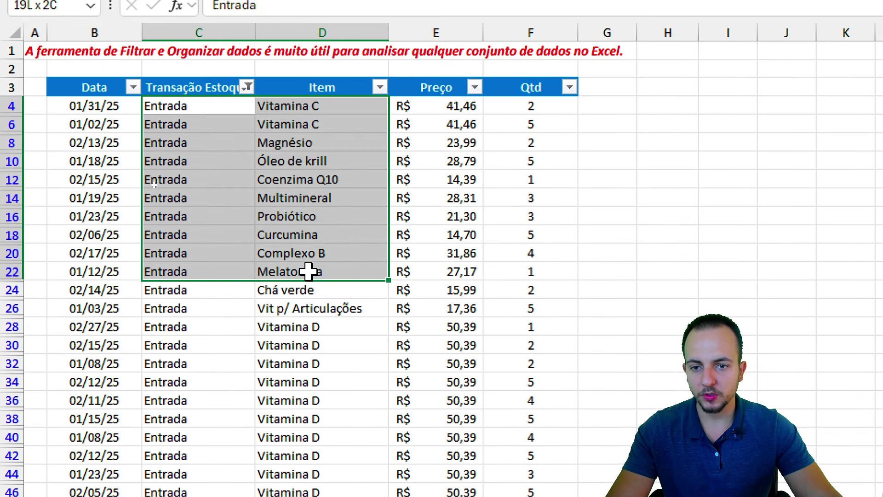
click(225, 87)
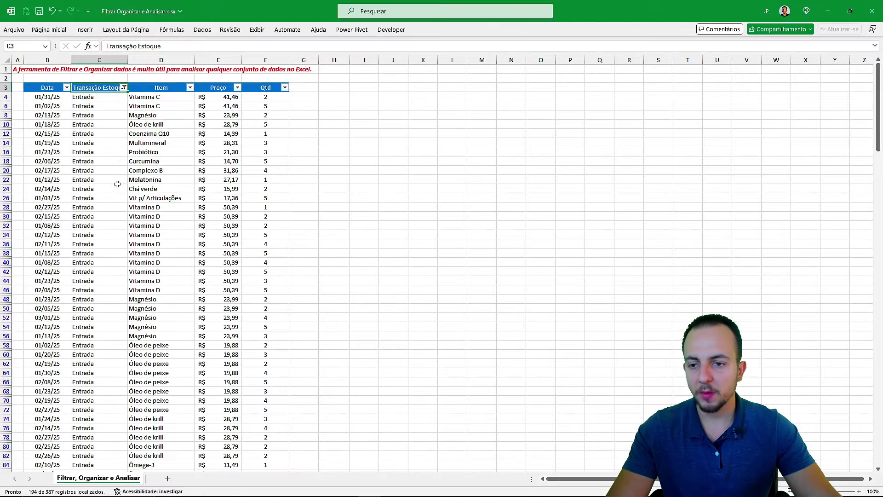
scroll(117, 195, down, 5)
scroll(117, 195, down, 2)
scroll(117, 195, down, 2)
scroll(117, 195, up, 5)
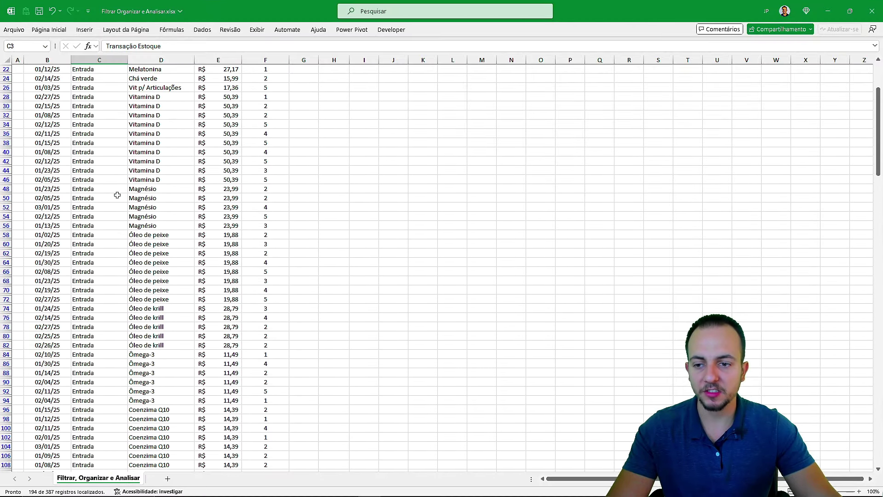
scroll(118, 195, up, 4)
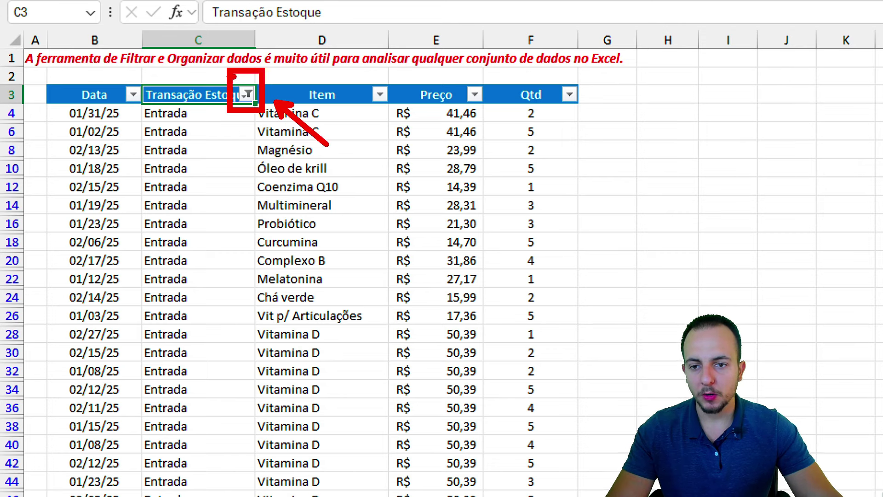
Annotate the Item filter icon and the skipped row numbers to explain the filtering
drag(379, 74, 384, 64)
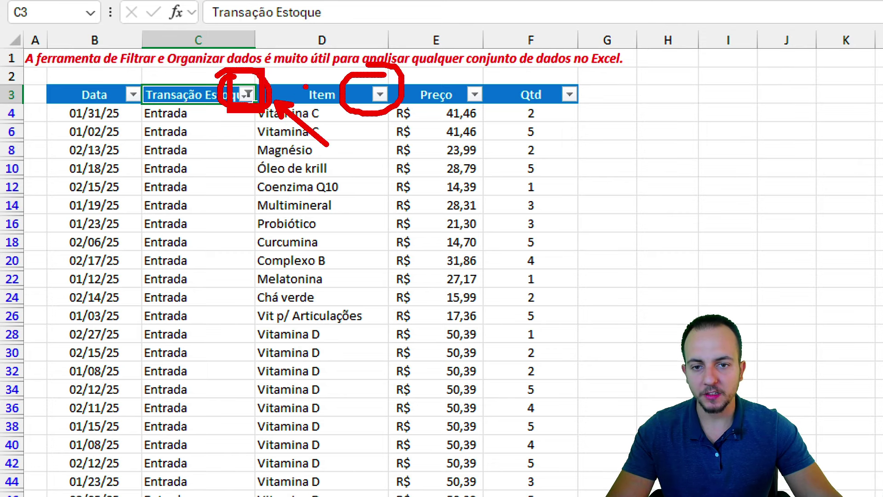
key(Escape)
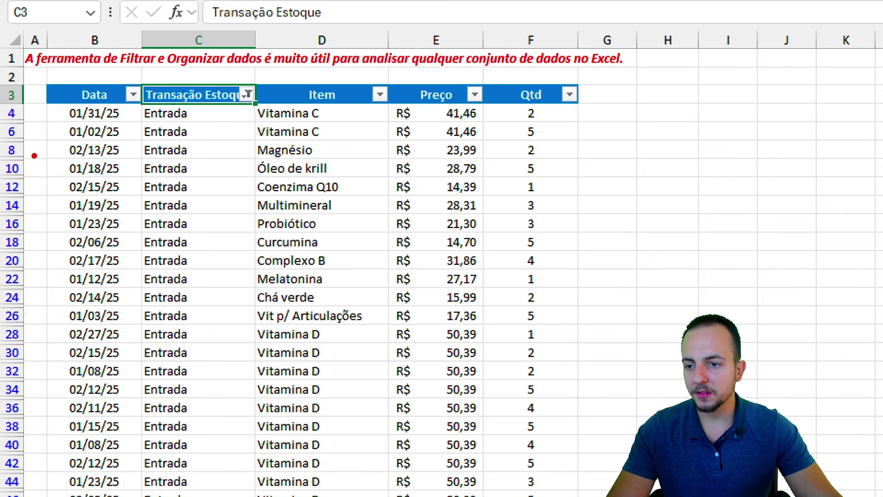
drag(34, 155, 130, 193)
drag(2, 101, 27, 317)
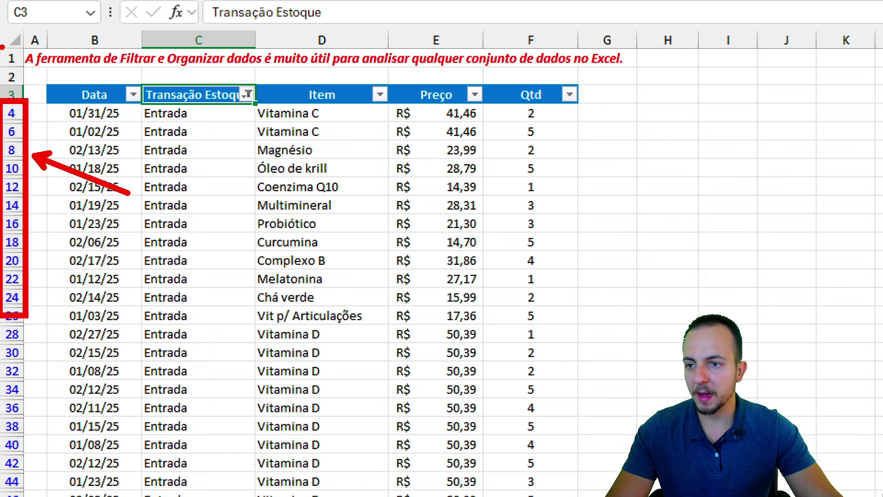
mouse_move(2, 46)
mouse_down()
mouse_move(28, 109)
mouse_move(69, 154)
mouse_up()
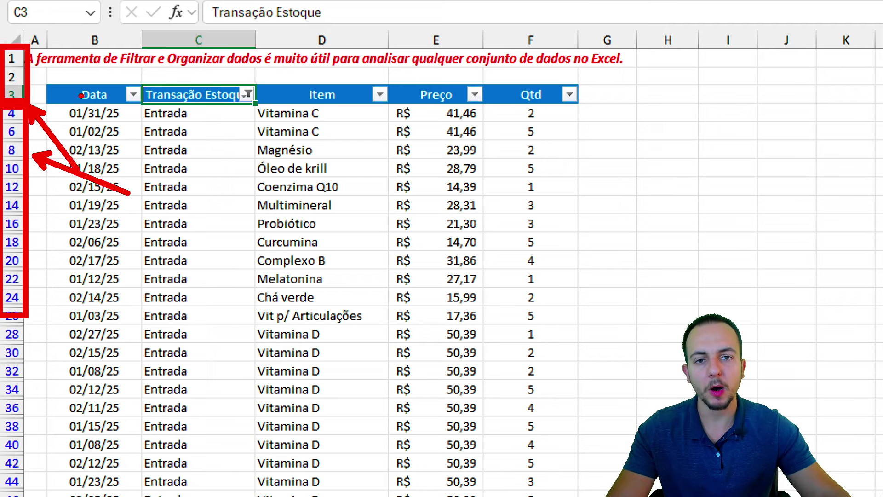
key(Escape)
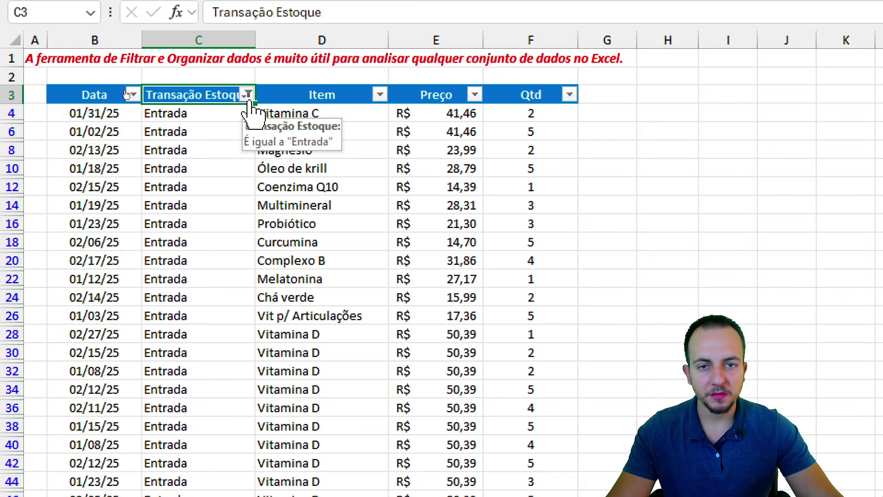
Clear the Transação Estoque filter so both Entrada and Saída rows show again
click(248, 96)
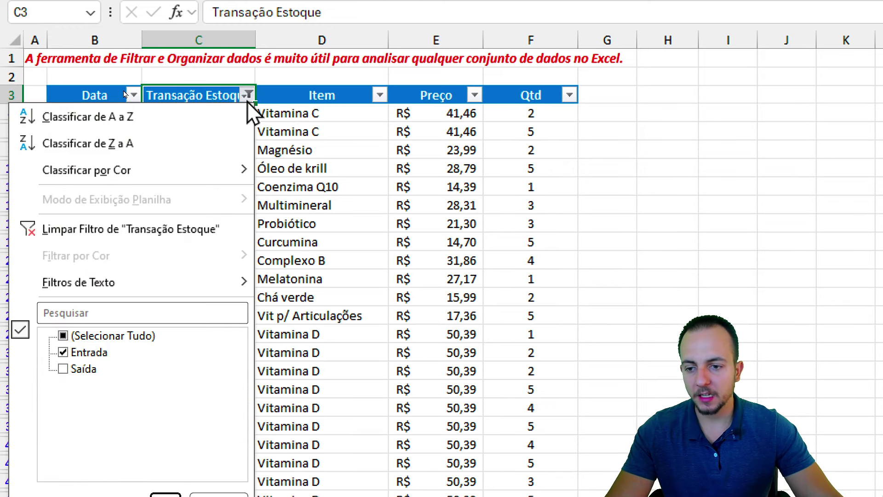
click(82, 374)
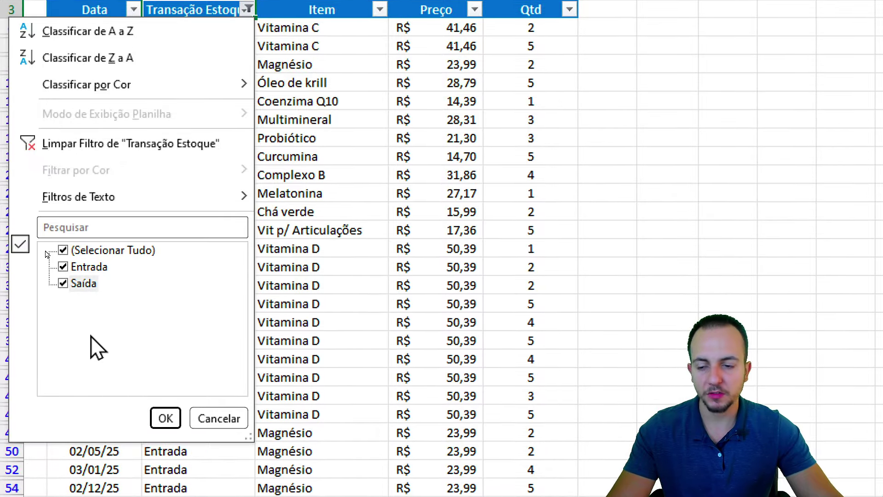
click(98, 250)
click(87, 267)
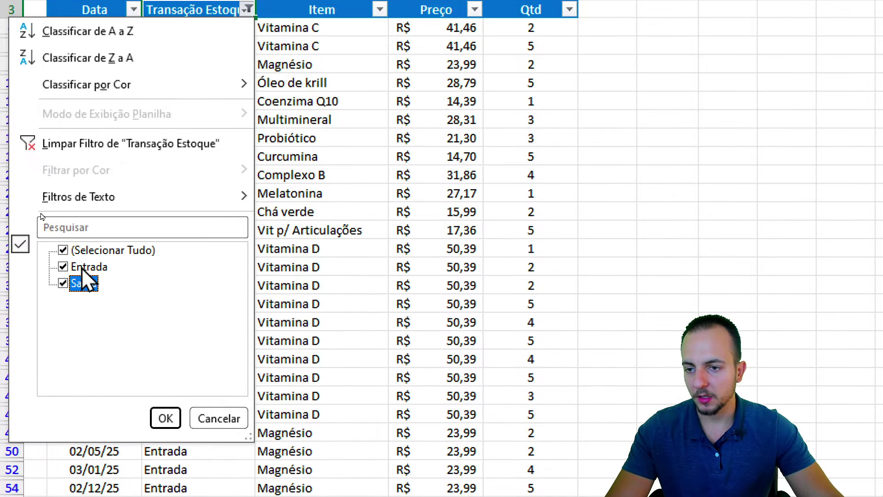
click(104, 151)
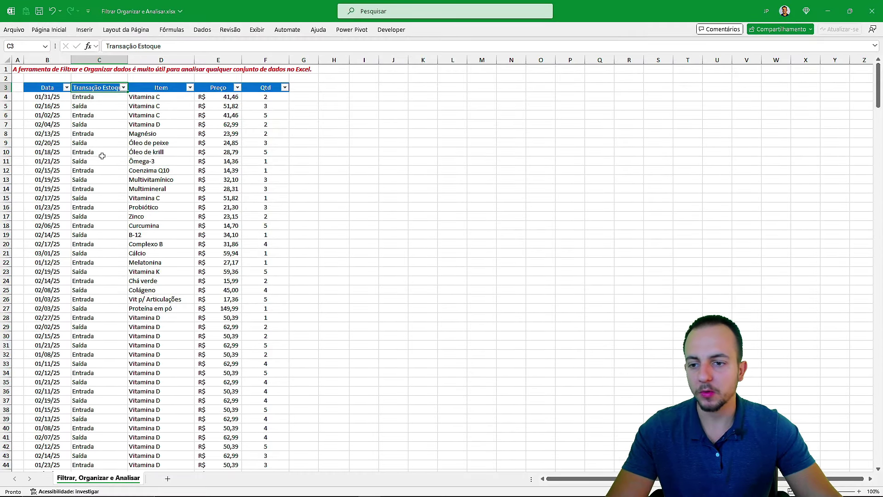
scroll(102, 156, down, 6)
scroll(104, 164, up, 6)
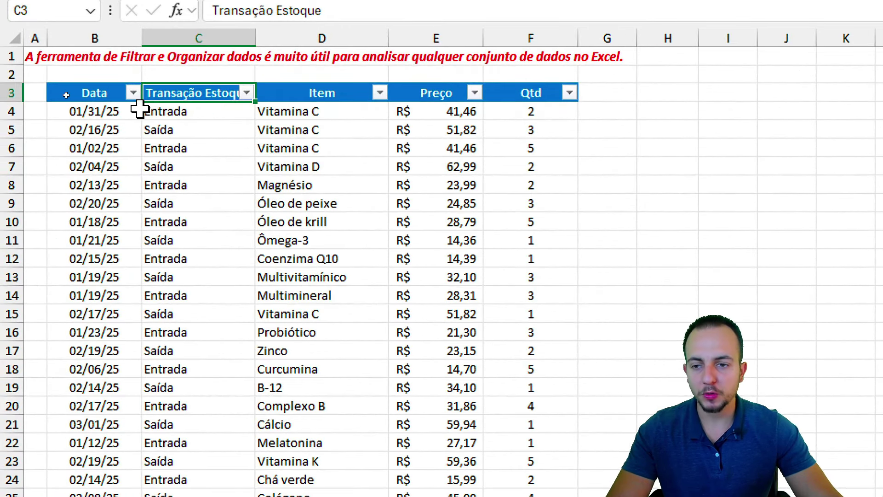
Select the Data, Transação Estoque, Item, Preço and Qtd columns one by one
click(132, 92)
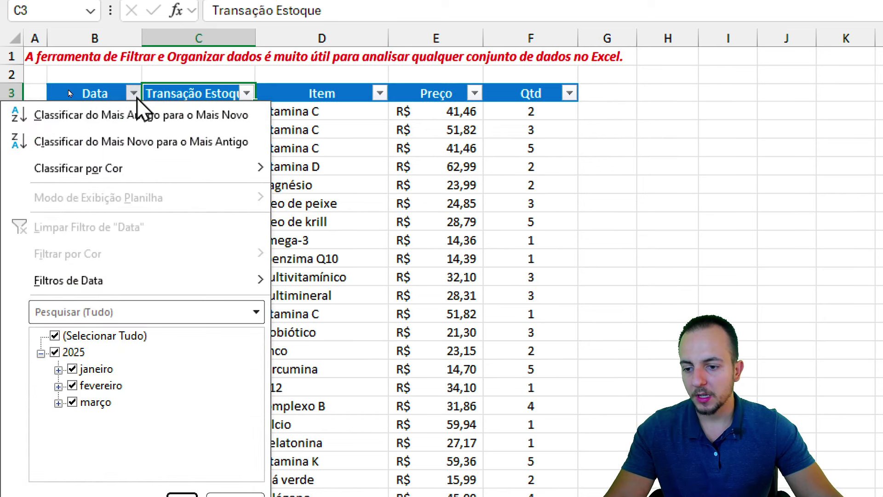
click(133, 93)
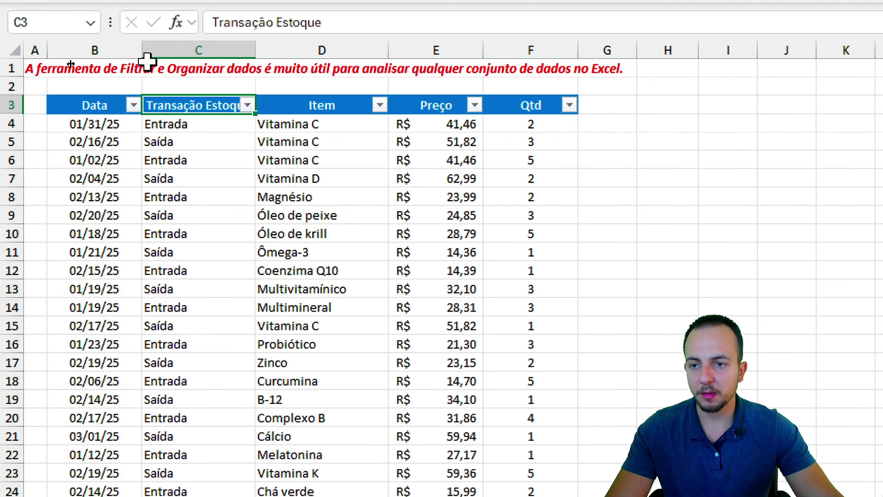
click(135, 50)
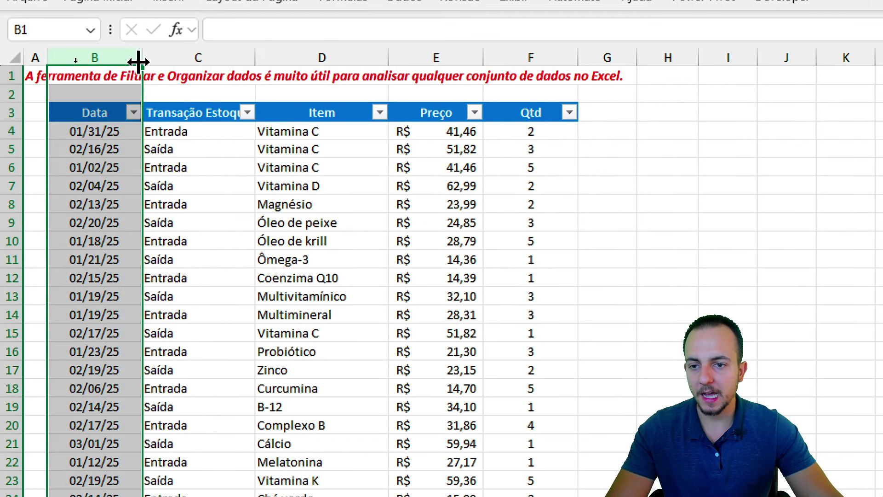
click(177, 50)
click(320, 51)
click(416, 59)
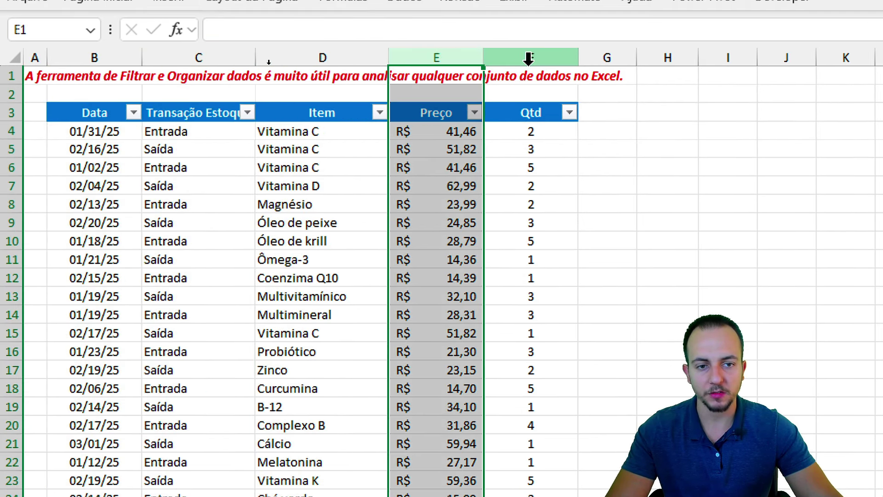
click(530, 58)
In the Data filter, untick all 2025 dates and try the January and February checkboxes
click(119, 115)
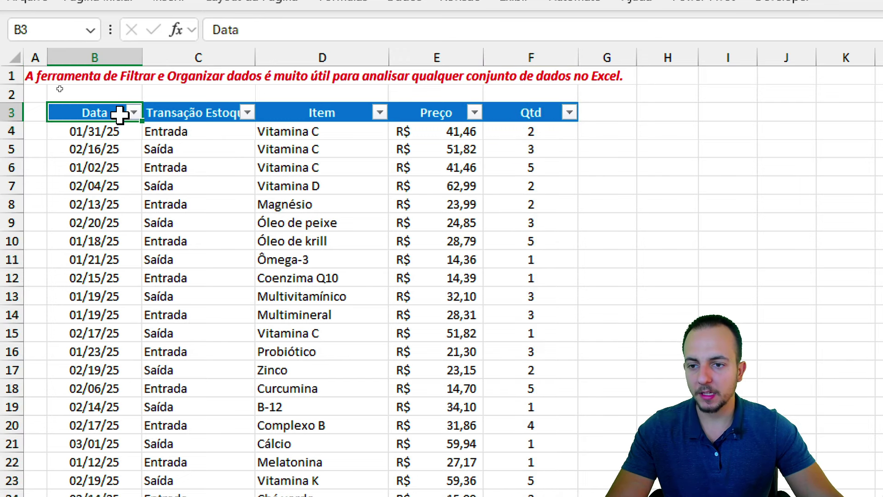
click(134, 113)
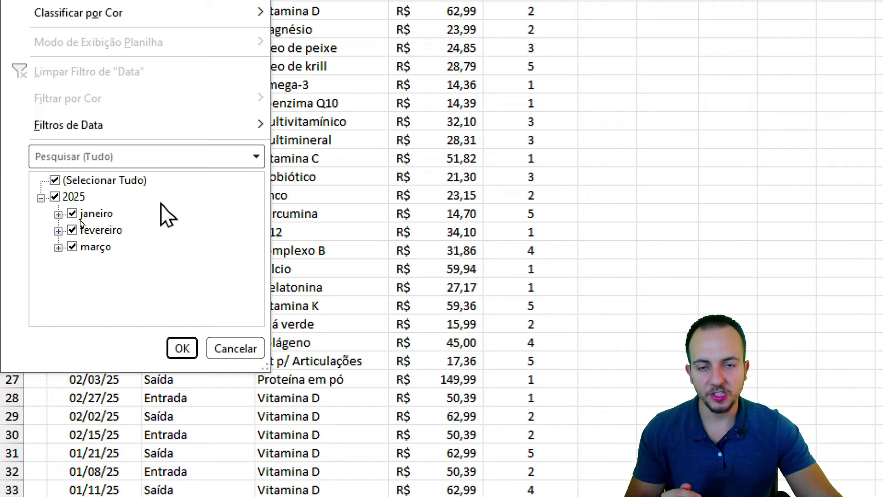
click(73, 197)
click(73, 197)
click(74, 198)
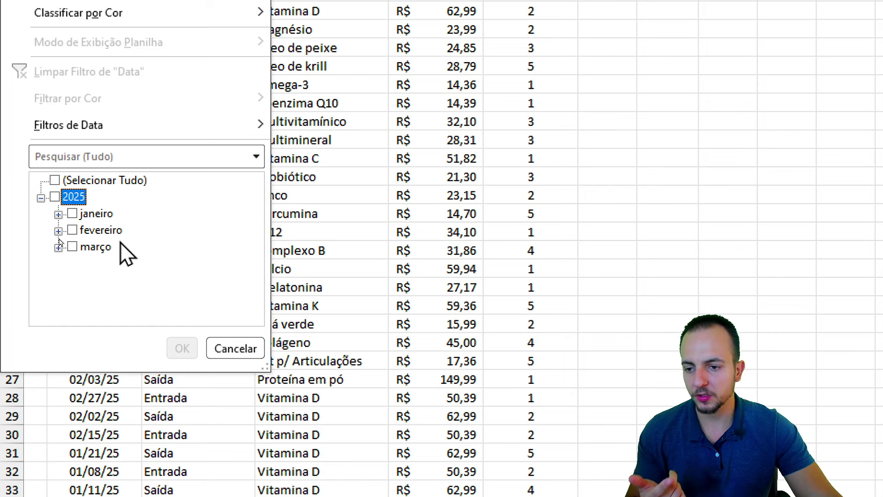
click(92, 230)
click(72, 214)
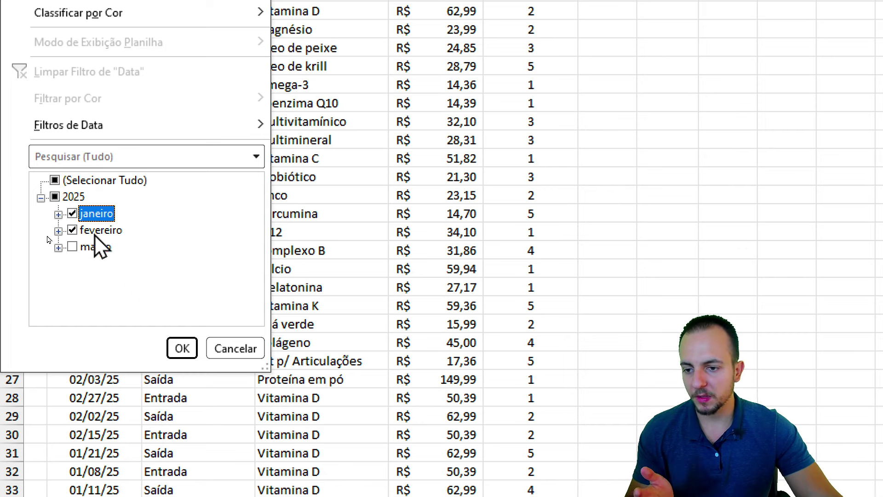
click(95, 214)
click(89, 231)
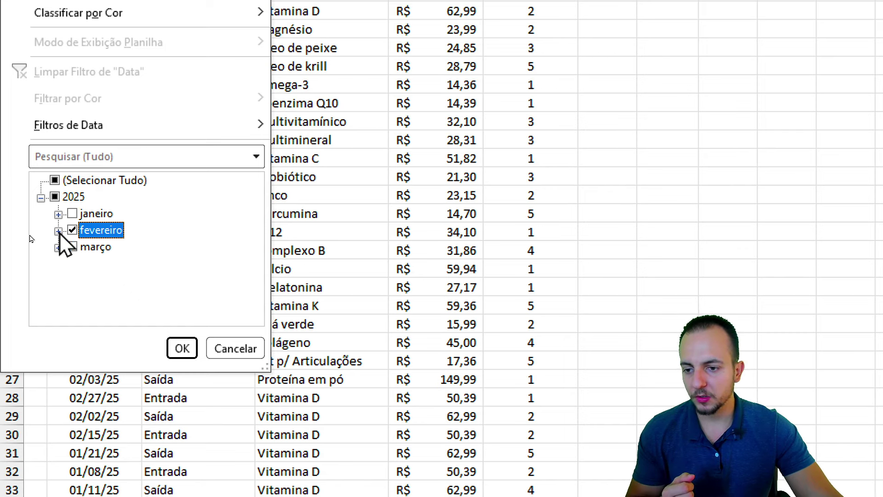
click(85, 232)
Expand February to show its days, then keep all of February and apply, leaving 184 rows
click(58, 231)
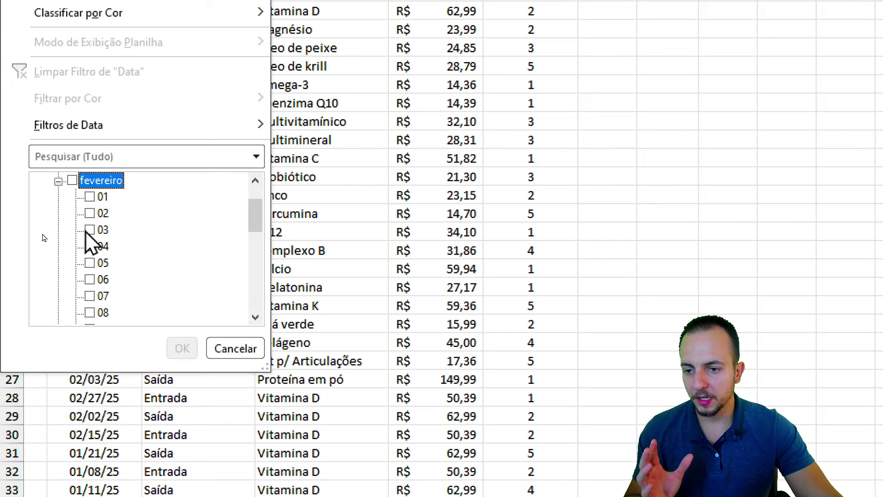
click(101, 197)
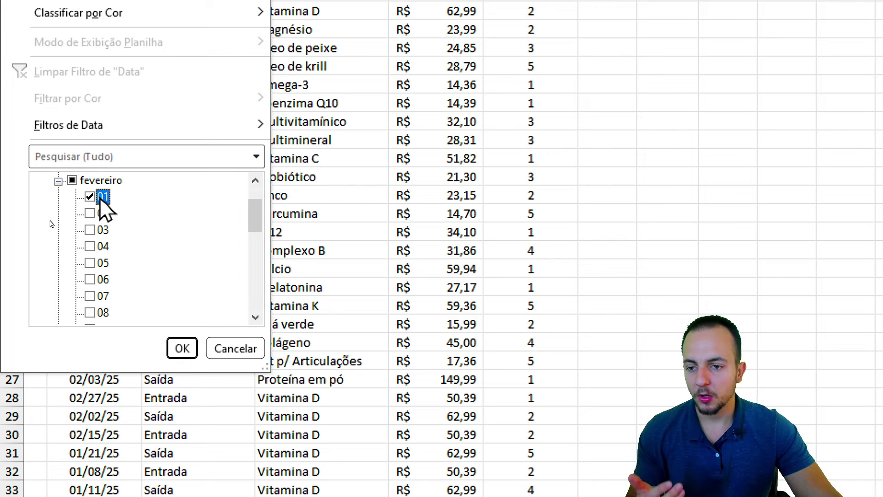
click(103, 214)
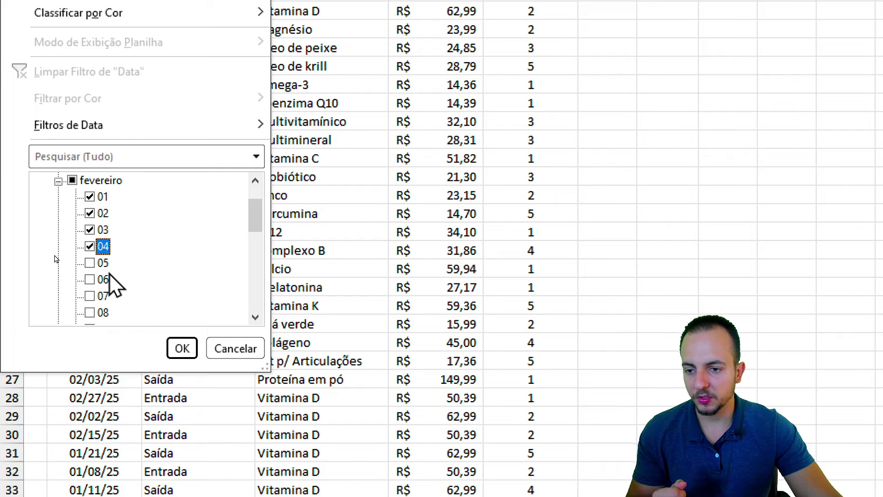
scroll(110, 271, up, 1)
click(58, 230)
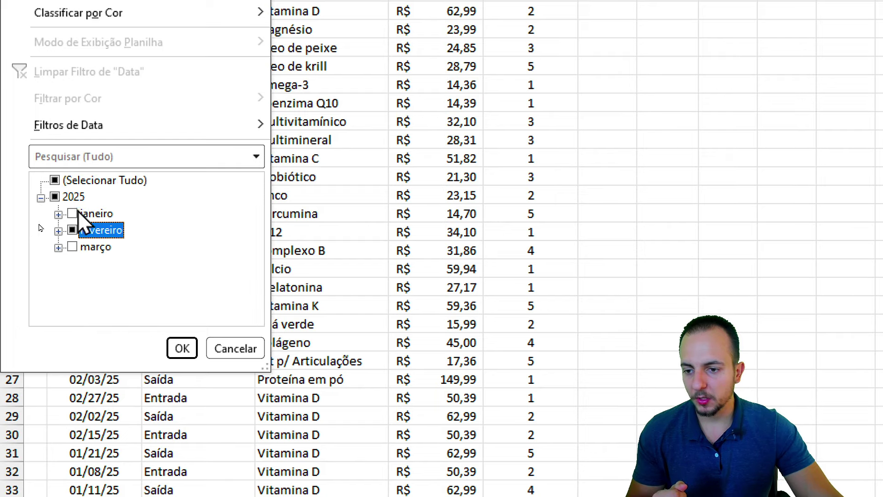
click(72, 230)
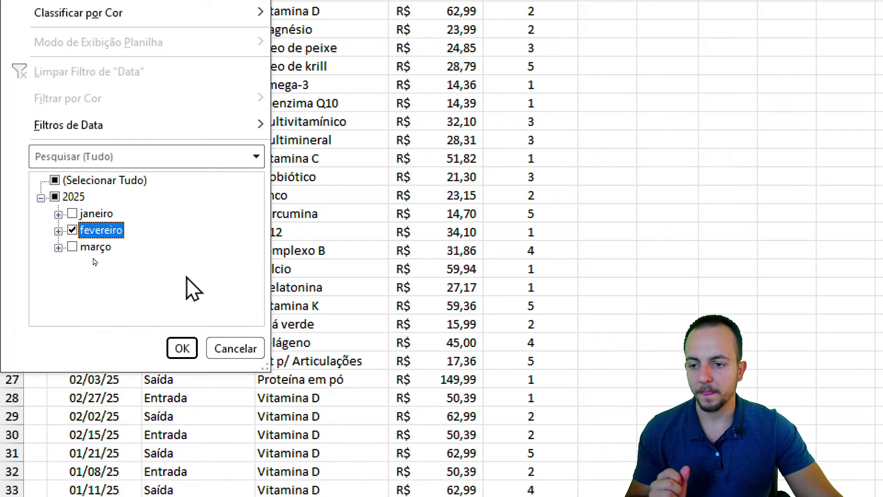
click(181, 348)
scroll(216, 122, up, 2)
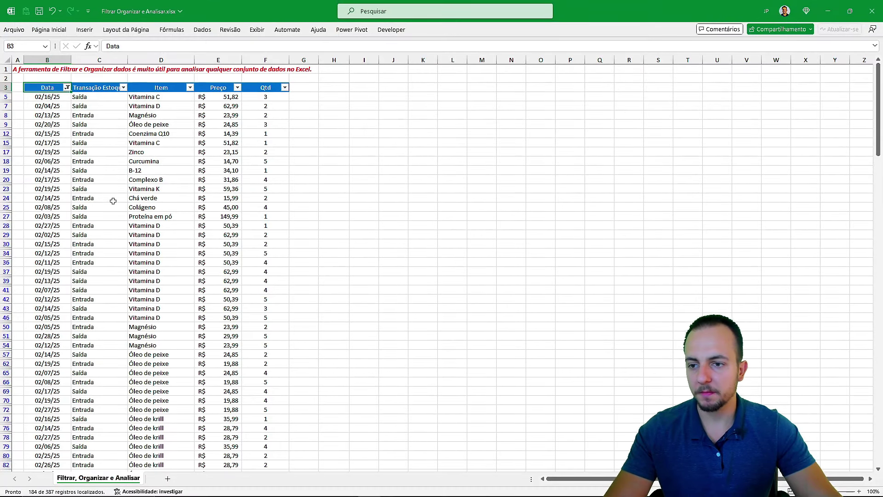
scroll(113, 201, down, 5)
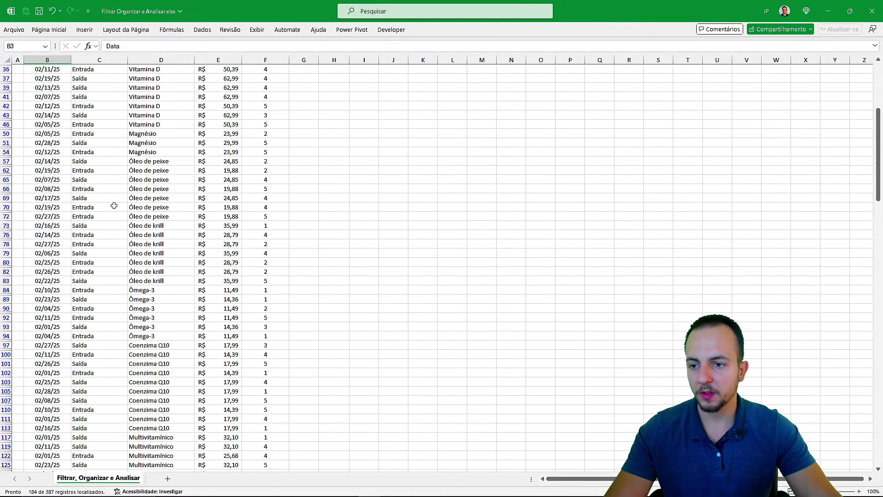
scroll(114, 205, up, 5)
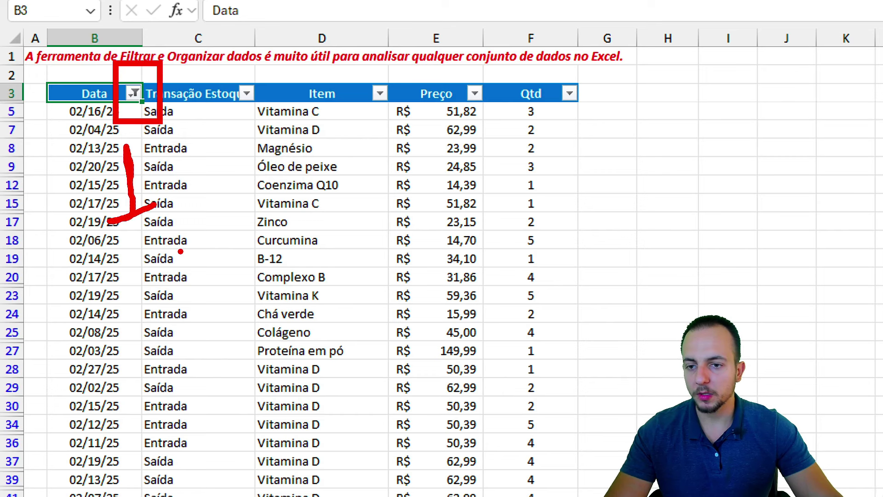
key(Escape)
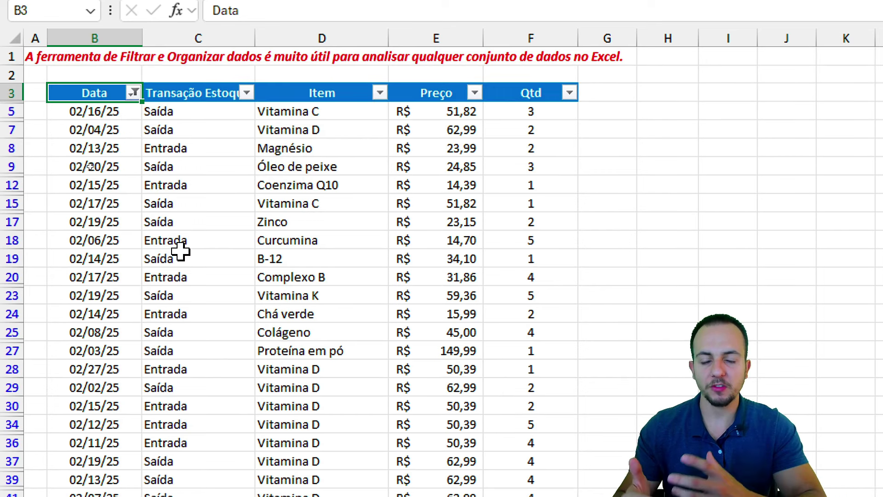
Uncheck Entrada in the Transação Estoque filter so only Saída rows remain
click(247, 93)
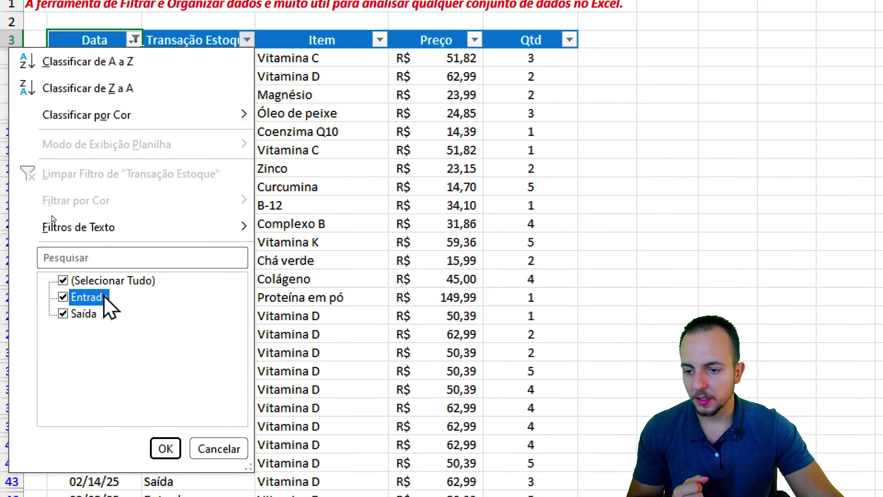
click(105, 298)
click(173, 444)
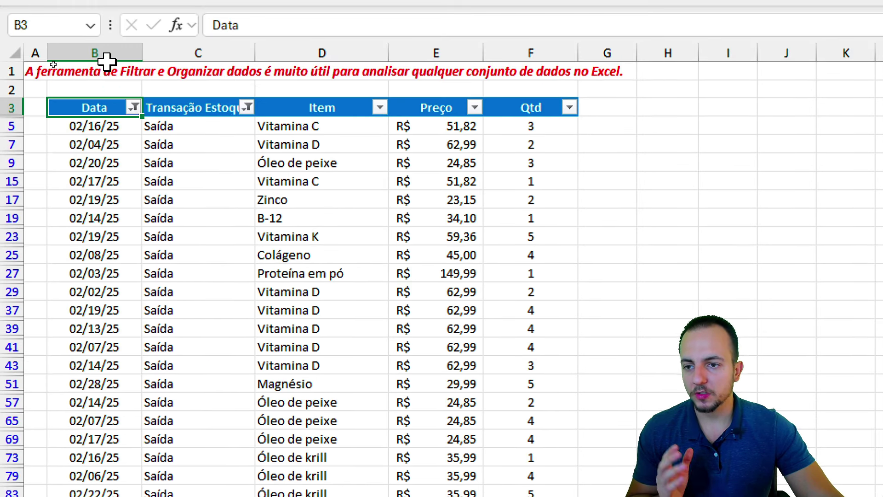
Highlight the Data and Transação Estoque columns, then select the Item header cell
click(99, 55)
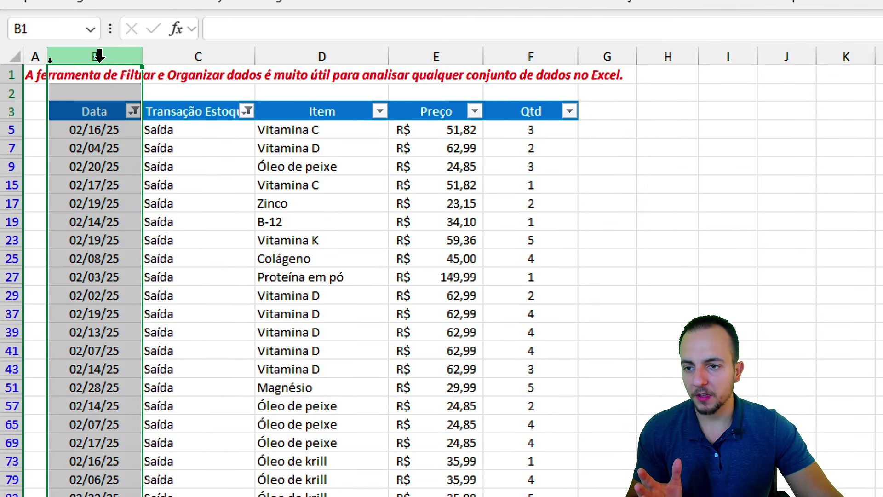
click(184, 56)
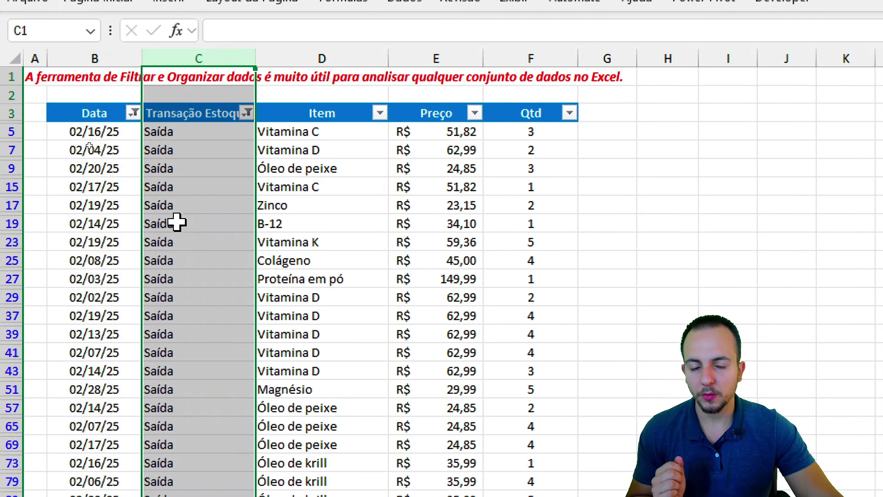
click(322, 223)
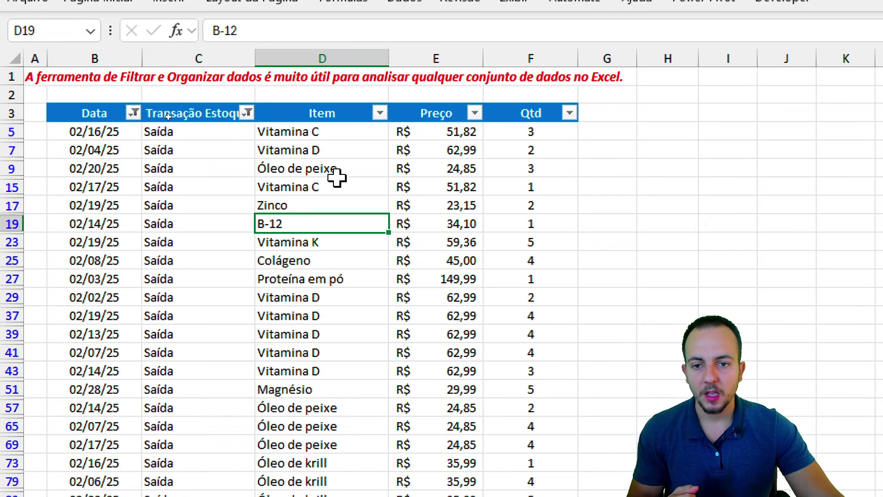
click(333, 117)
Filter Item to only B-12 and Complexo B, leaving 14 February Saída records
click(379, 113)
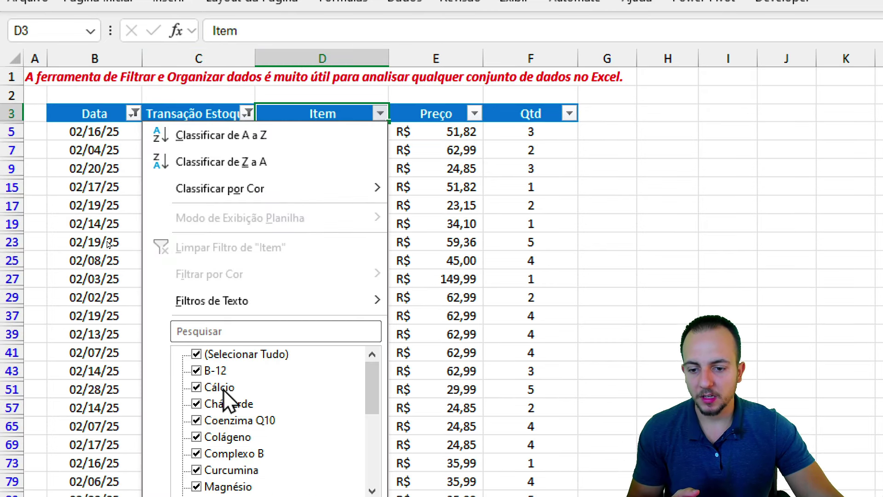
click(239, 229)
click(216, 246)
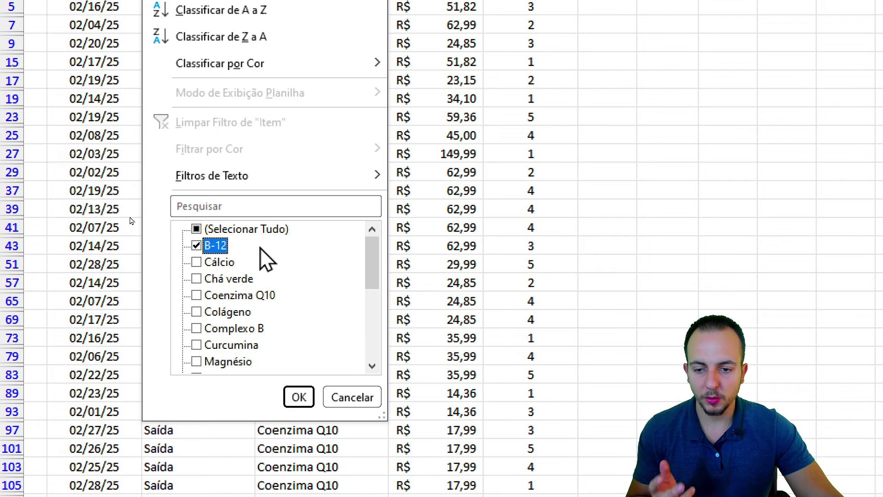
scroll(227, 283, down, 2)
scroll(239, 301, up, 1)
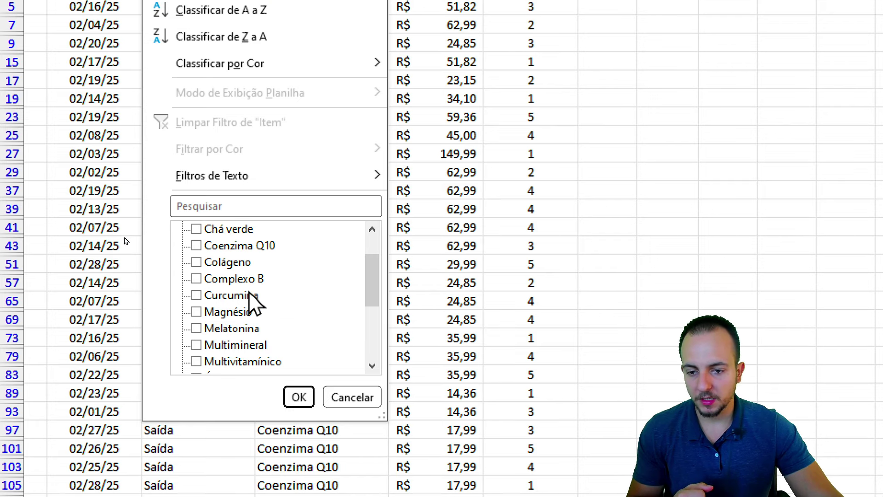
click(232, 278)
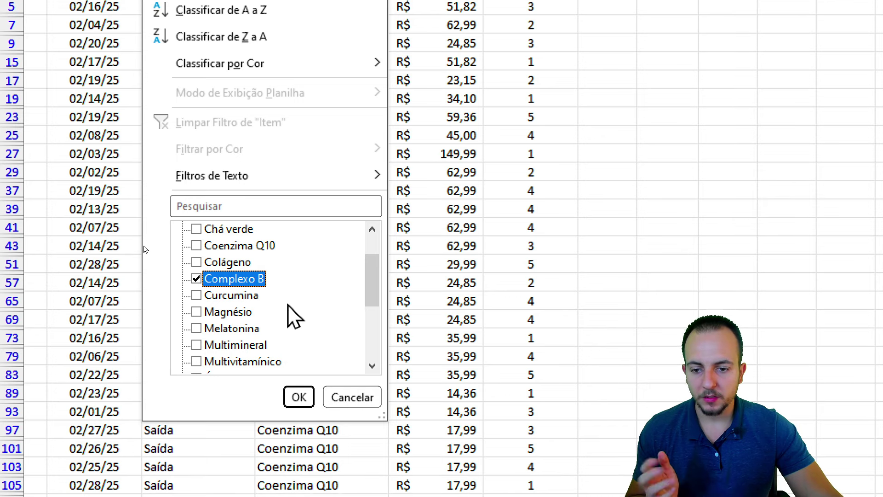
scroll(292, 311, up, 1)
click(298, 397)
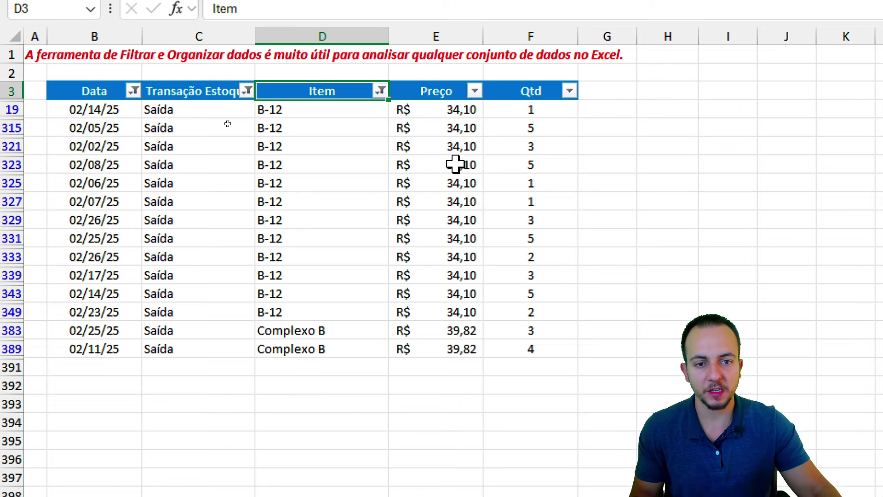
Highlight the Complexo B rows' item, price and quantity, then the visible transaction types
mouse_move(364, 113)
mouse_down()
mouse_move(578, 319)
mouse_move(376, 350)
mouse_up()
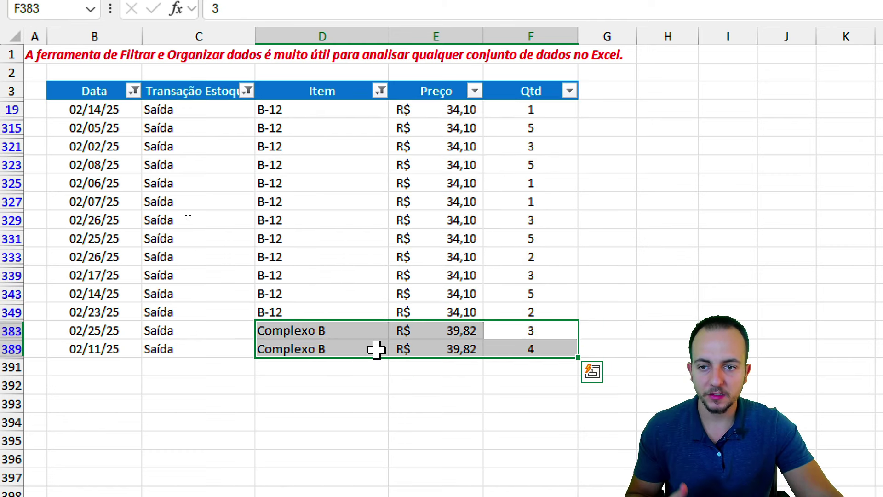
click(198, 90)
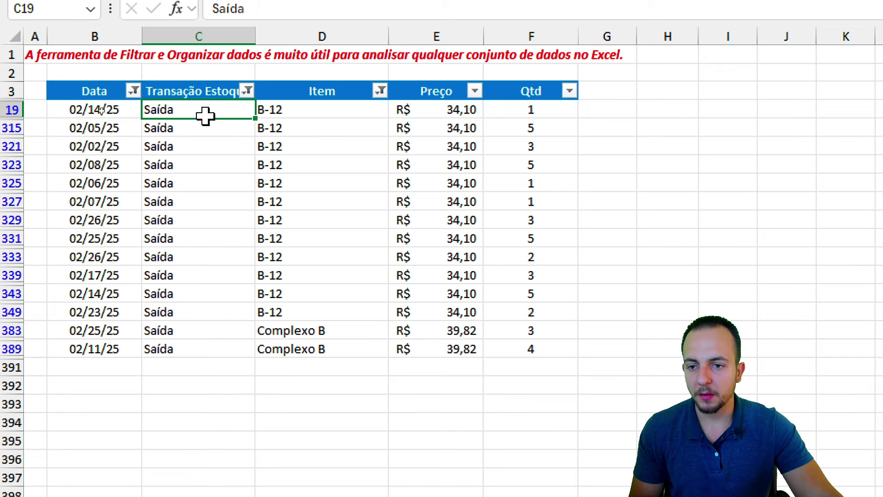
drag(205, 115, 212, 331)
Switch the Transação Estoque filter from Saída to Entrada, listing 14 entry rows
click(227, 91)
click(247, 91)
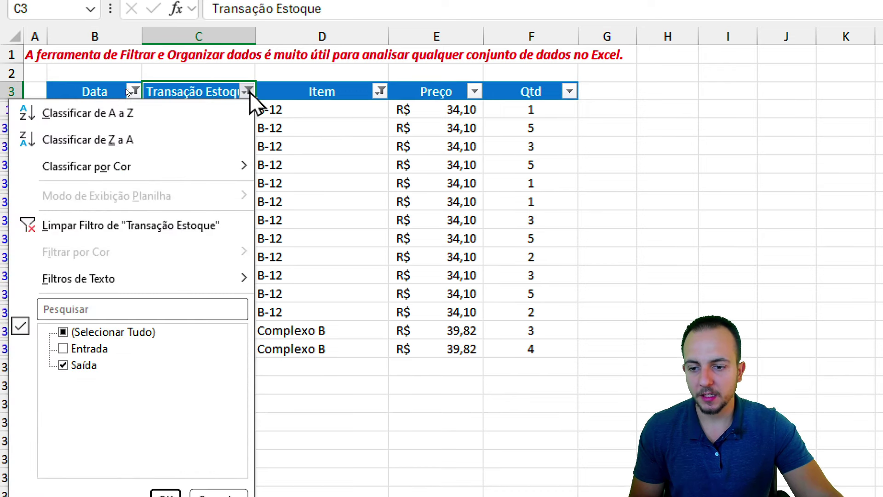
click(85, 349)
click(88, 364)
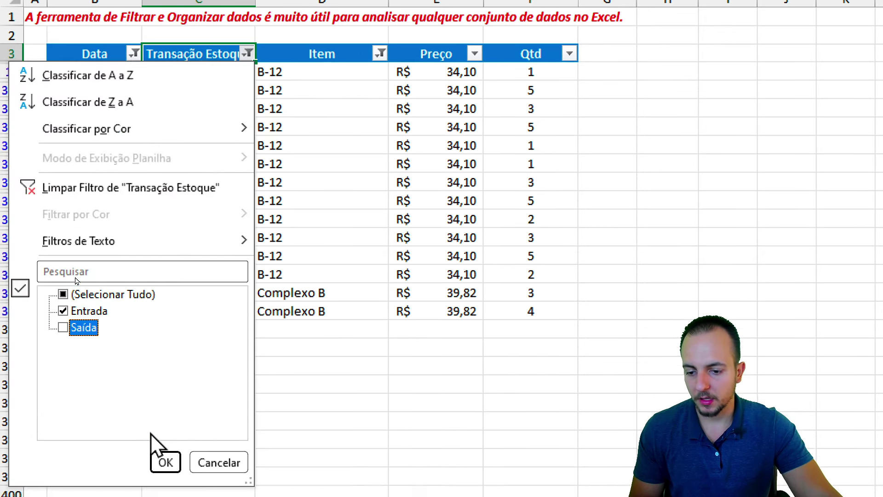
click(165, 493)
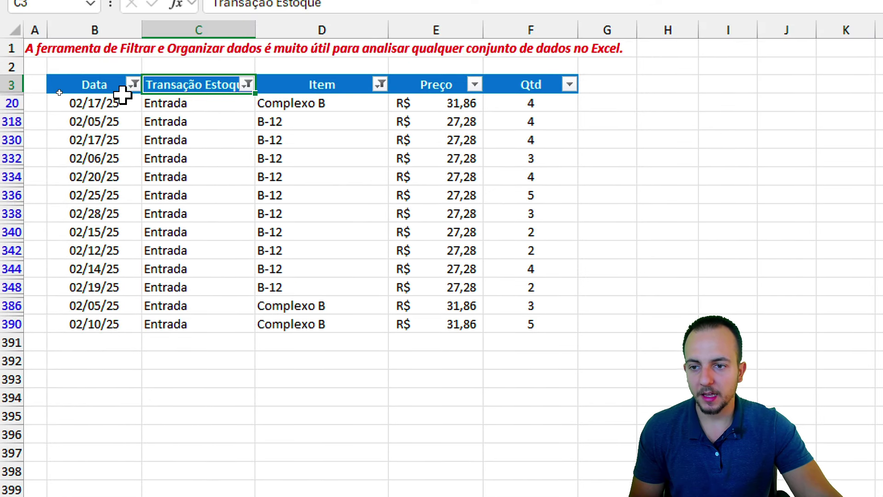
drag(94, 103, 552, 325)
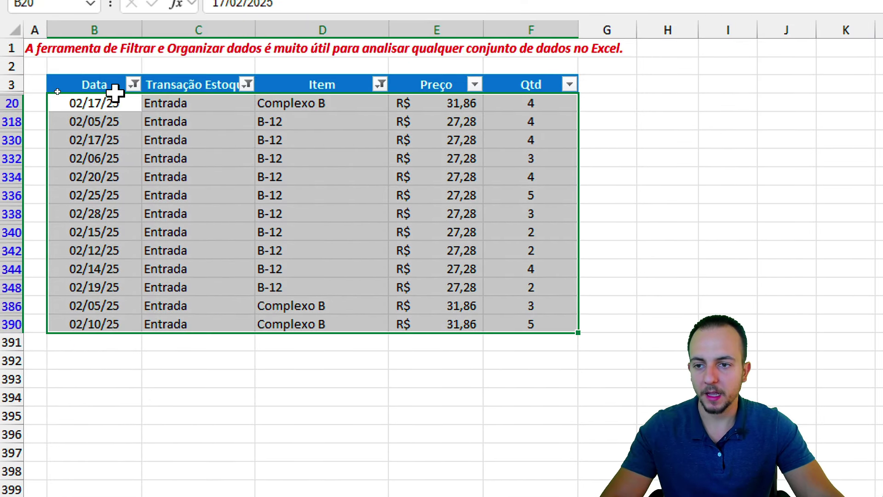
click(58, 90)
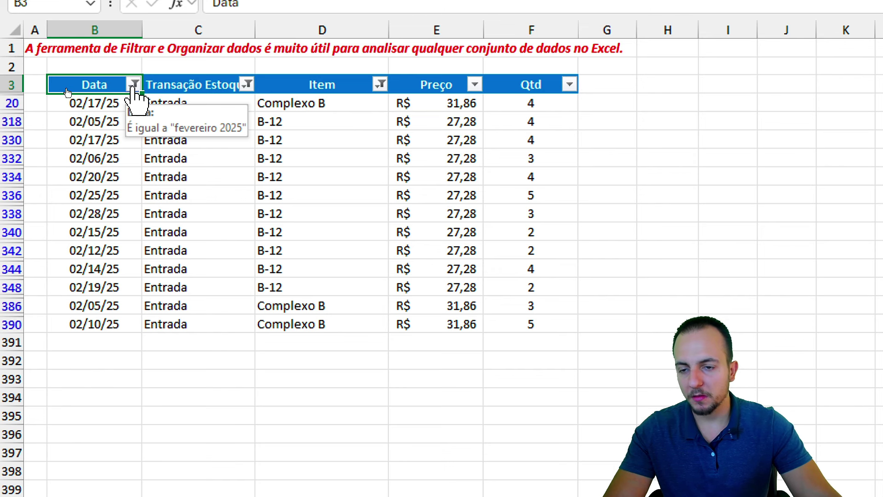
Clear the Data filter, then toggle AutoFilter off and on with Ctrl+Shift+L to reset all filters
click(134, 84)
click(123, 221)
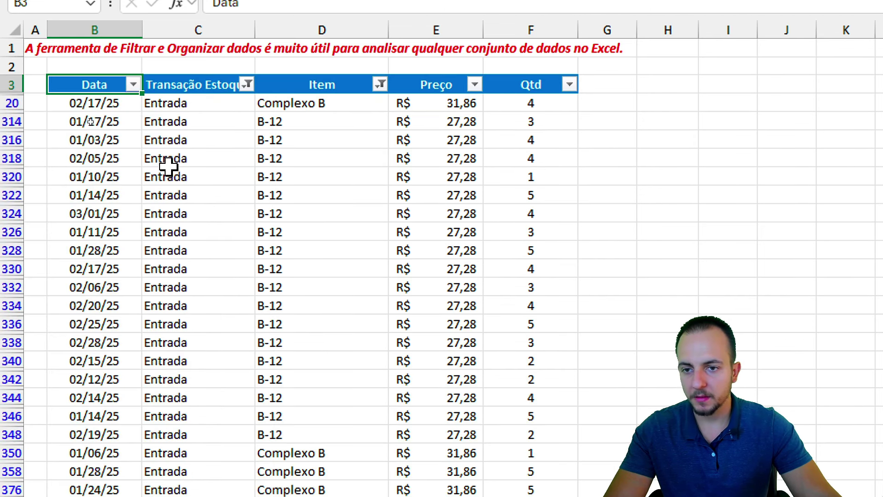
click(248, 84)
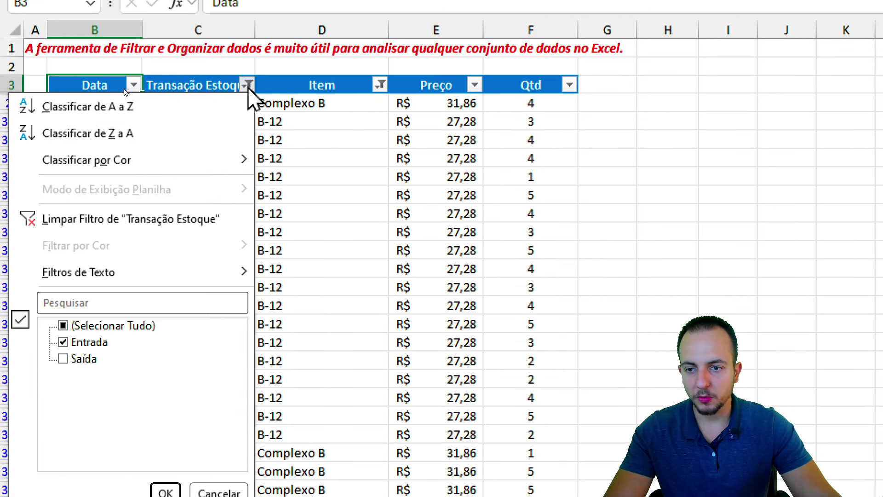
click(373, 176)
drag(124, 59, 531, 81)
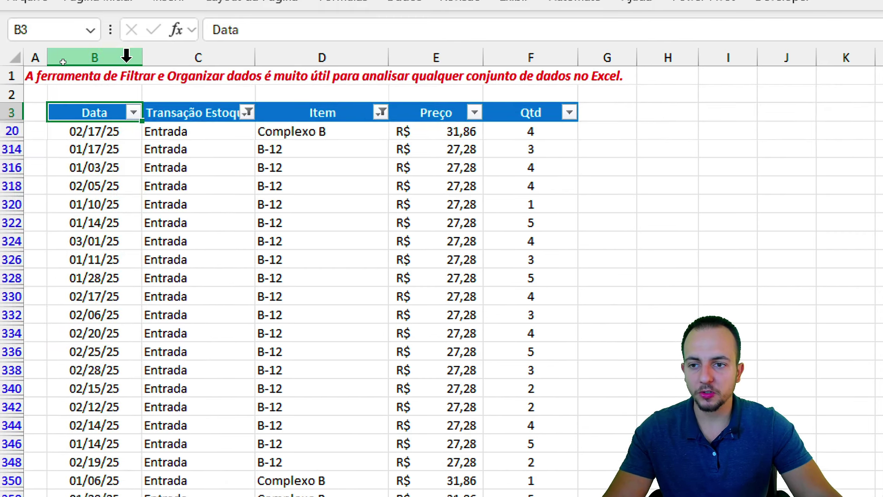
click(184, 133)
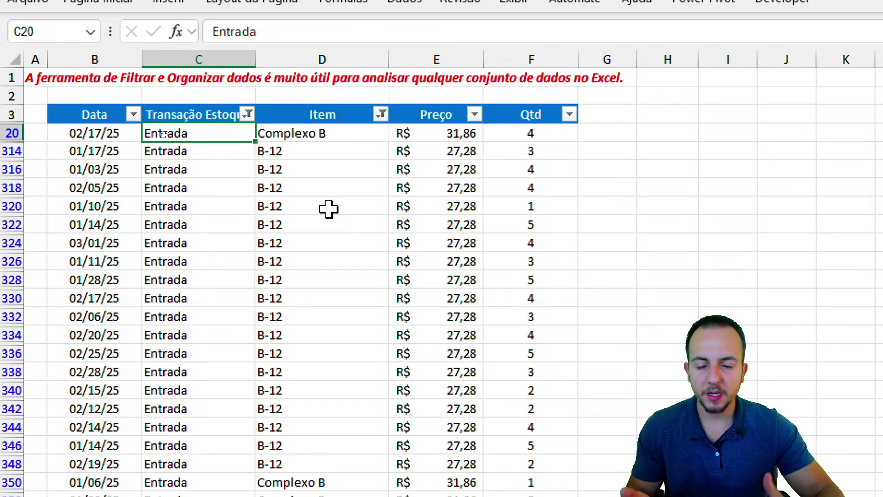
key(ctrl+shift+l)
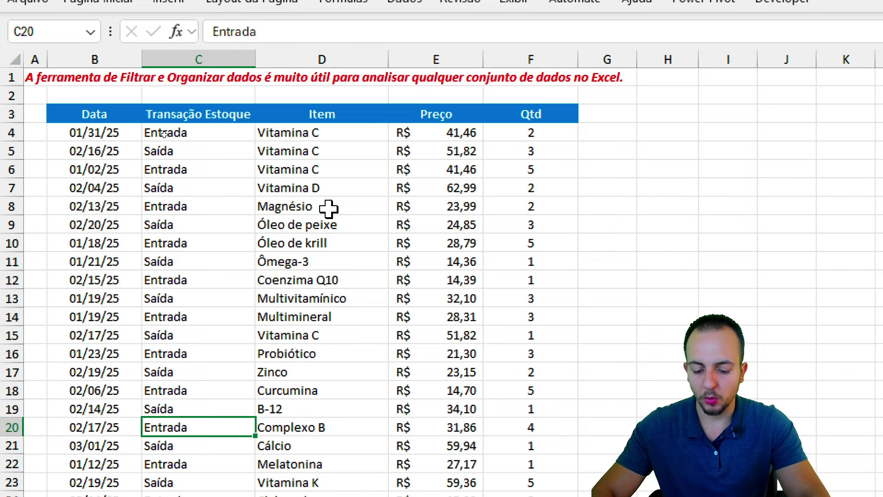
key(ctrl+shift+l)
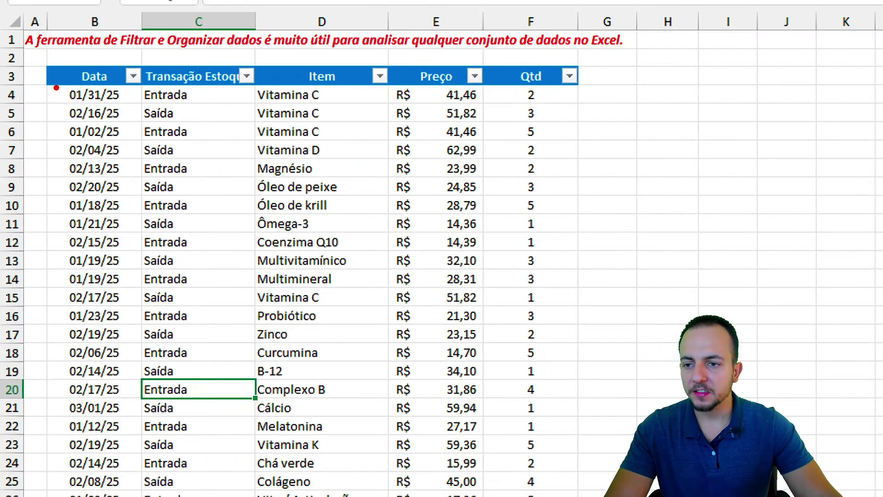
mouse_move(56, 88)
mouse_down()
mouse_move(125, 354)
mouse_move(125, 393)
mouse_up()
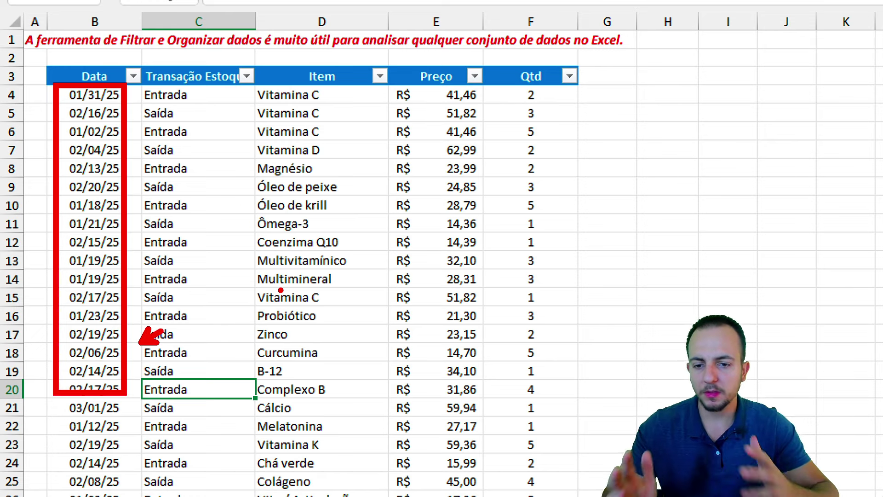
key(Escape)
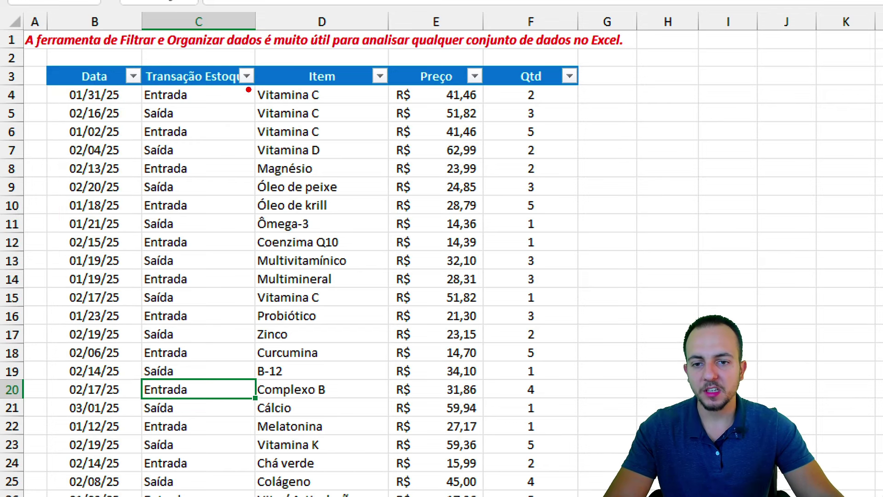
mouse_move(248, 89)
mouse_down()
mouse_move(325, 163)
mouse_move(380, 392)
mouse_up()
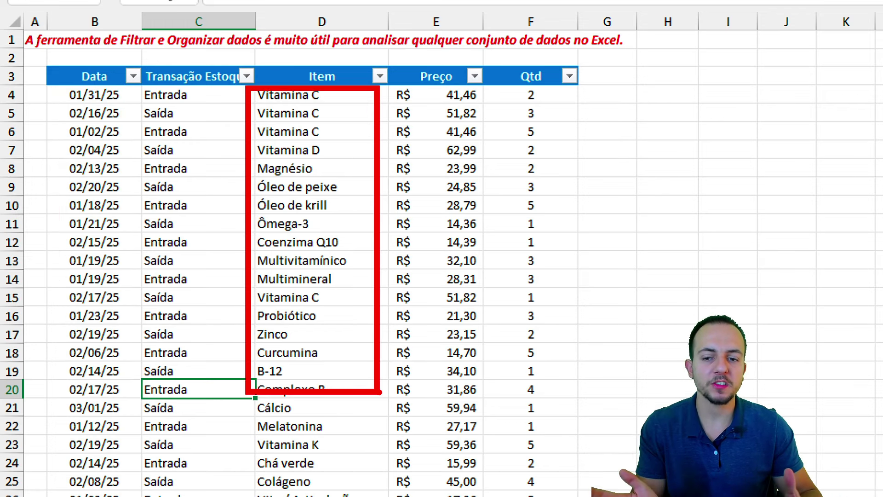
drag(653, 248, 690, 224)
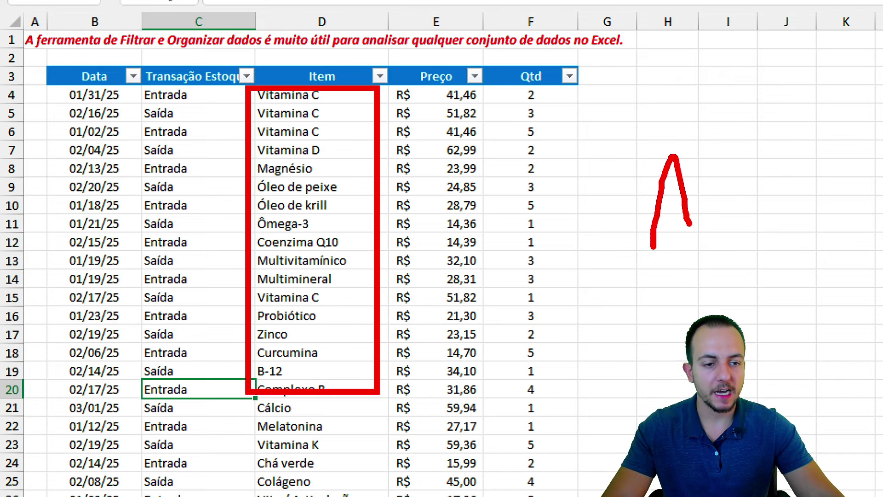
drag(644, 278, 688, 352)
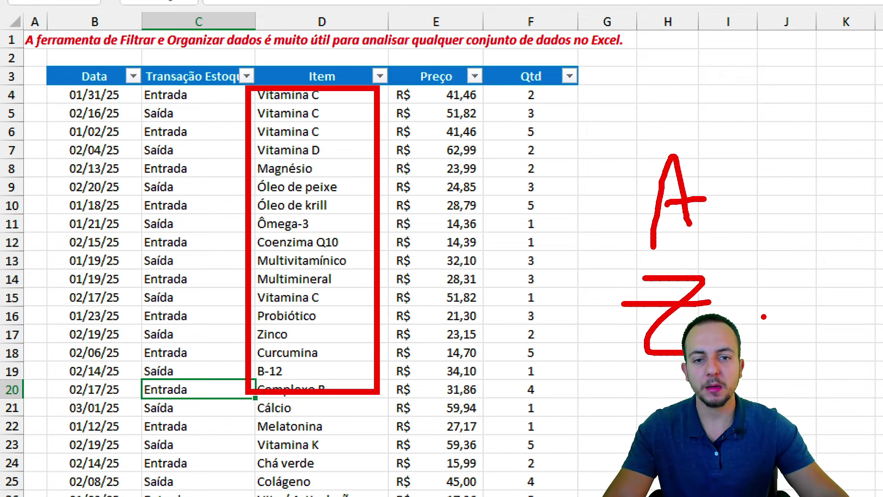
key(e)
drag(381, 79, 492, 111)
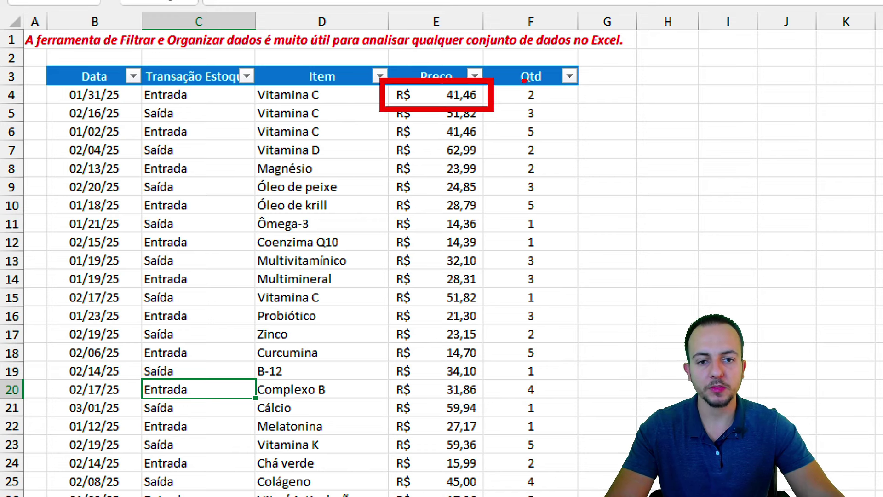
drag(516, 68, 545, 90)
drag(498, 136, 498, 373)
drag(486, 429, 474, 437)
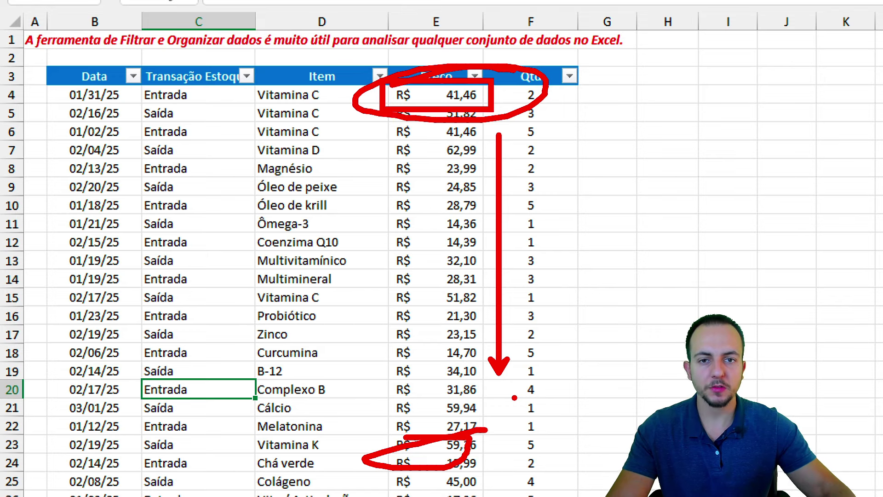
key(Escape)
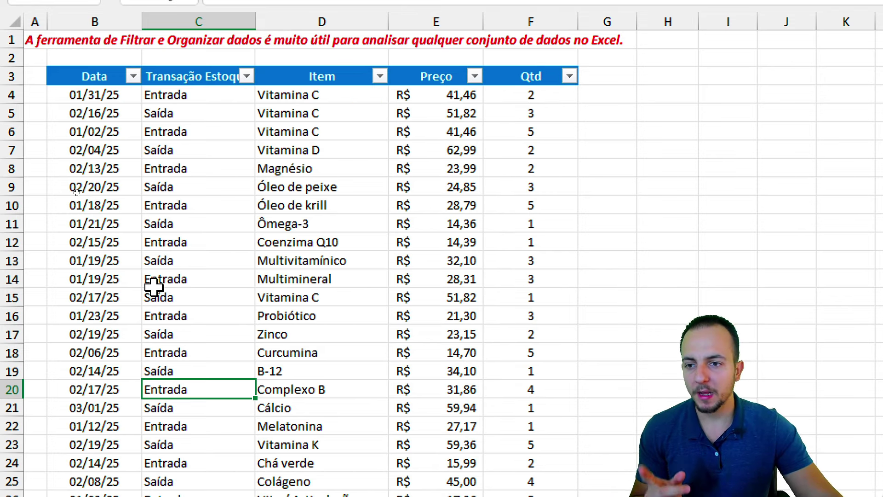
Sort by Data oldest first, try newest first, then settle on oldest to newest
click(133, 77)
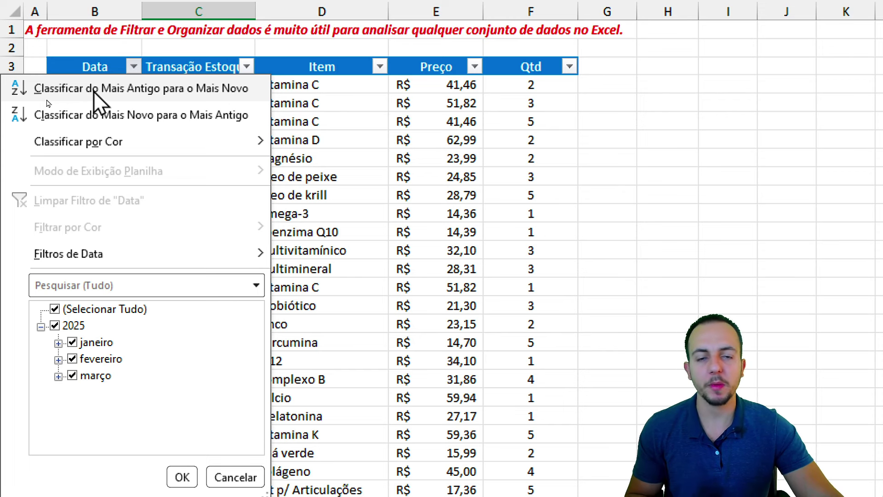
click(95, 89)
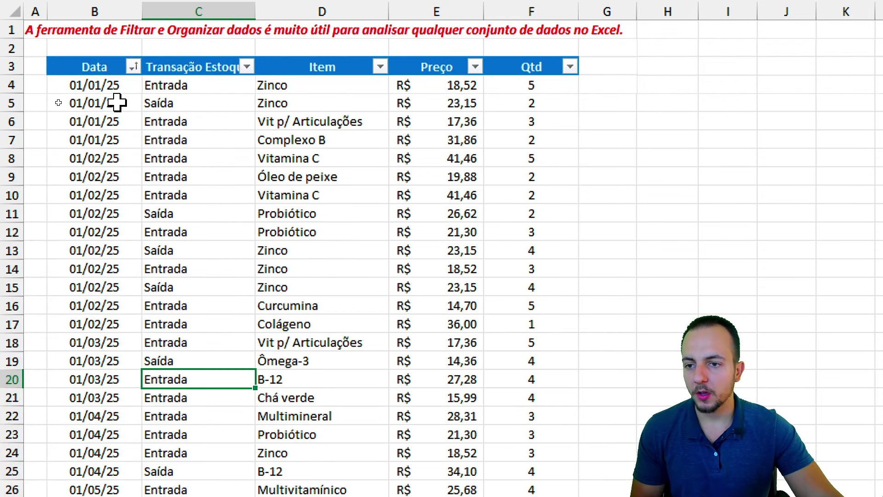
click(111, 69)
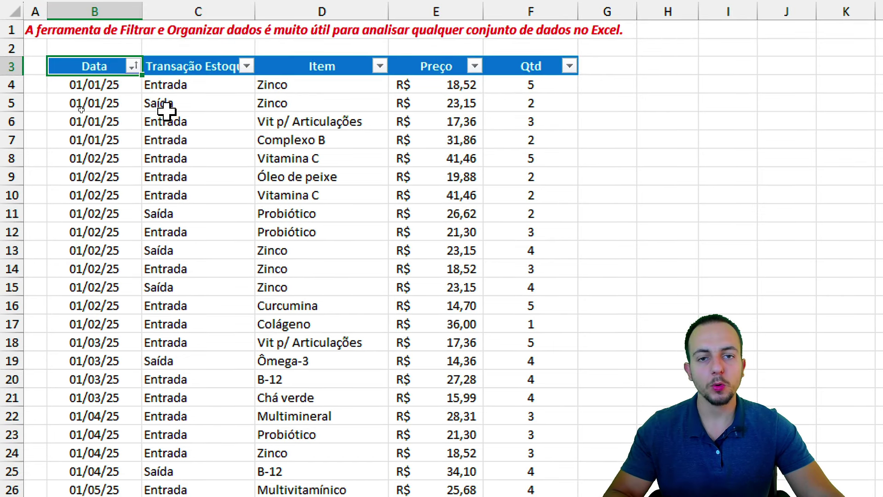
click(133, 67)
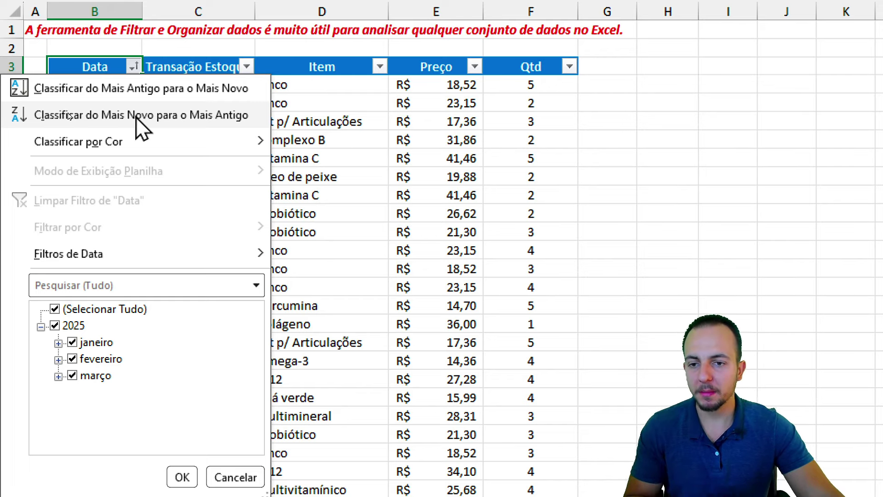
click(68, 116)
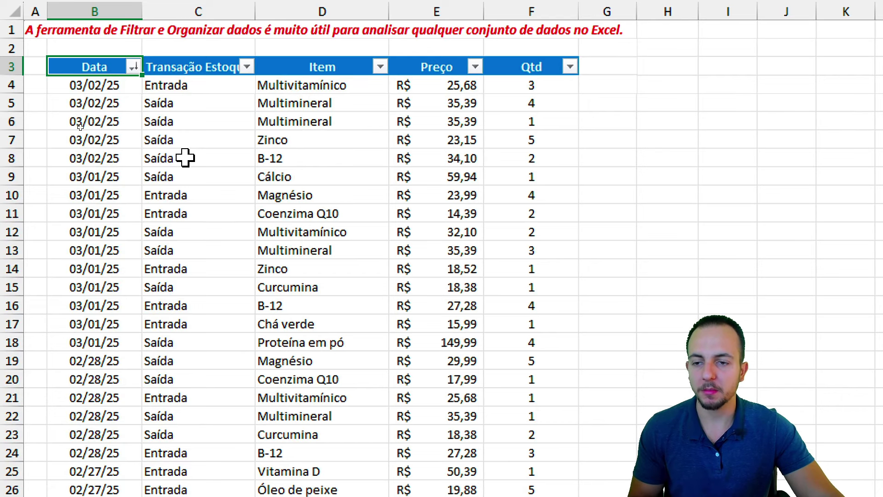
click(133, 67)
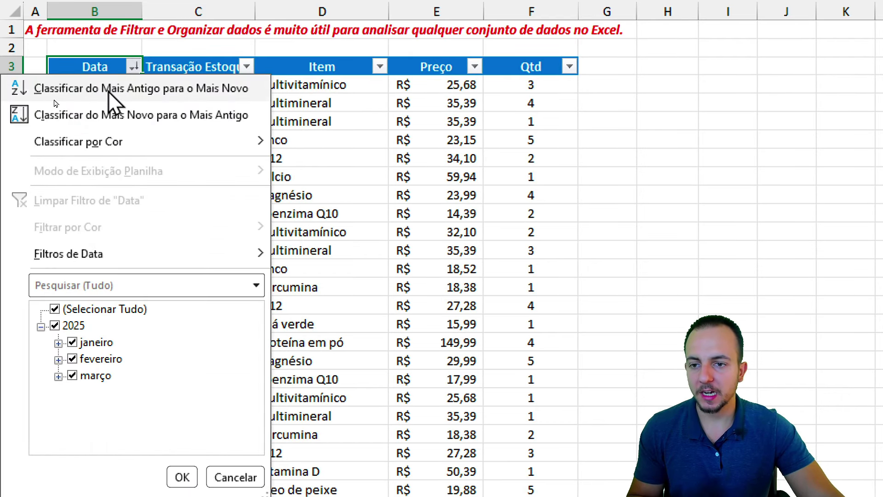
click(109, 89)
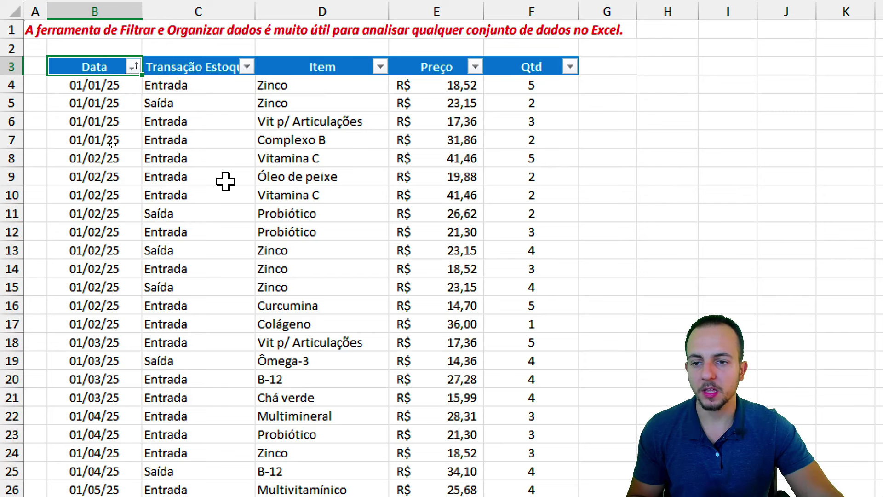
click(212, 69)
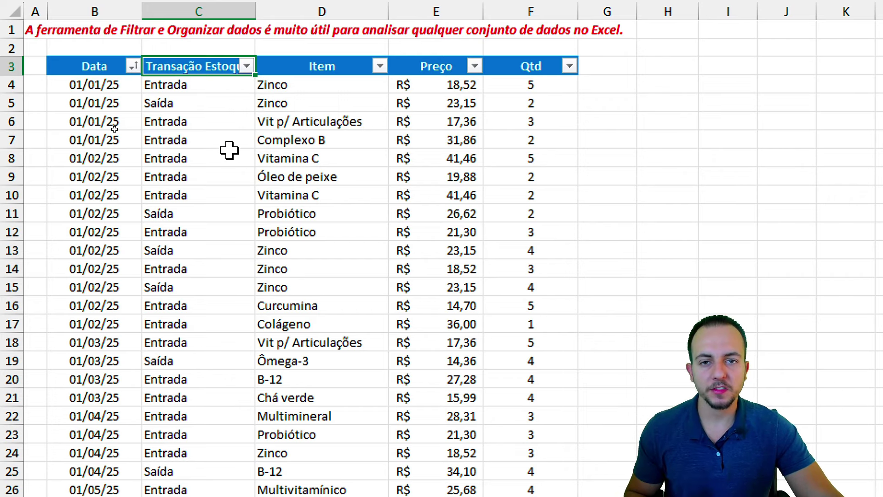
Sort Transação Estoque A to Z and scroll to confirm Saída rows begin at row 198
click(247, 67)
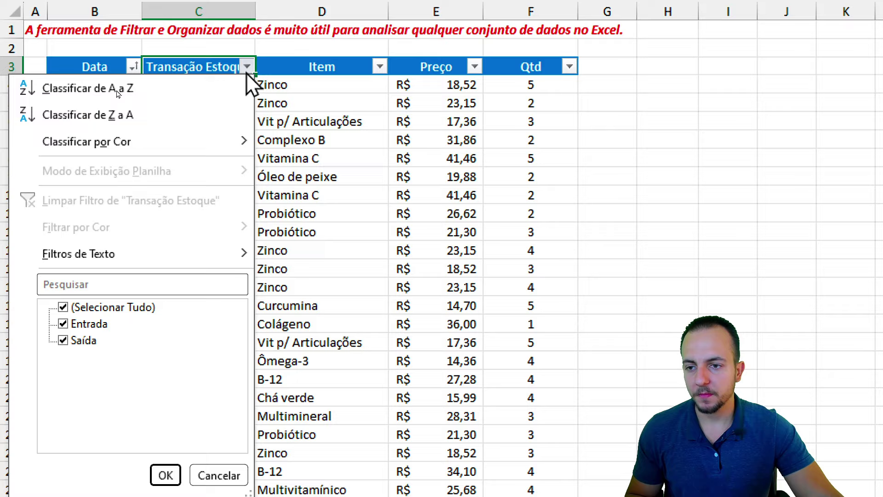
click(186, 86)
click(92, 68)
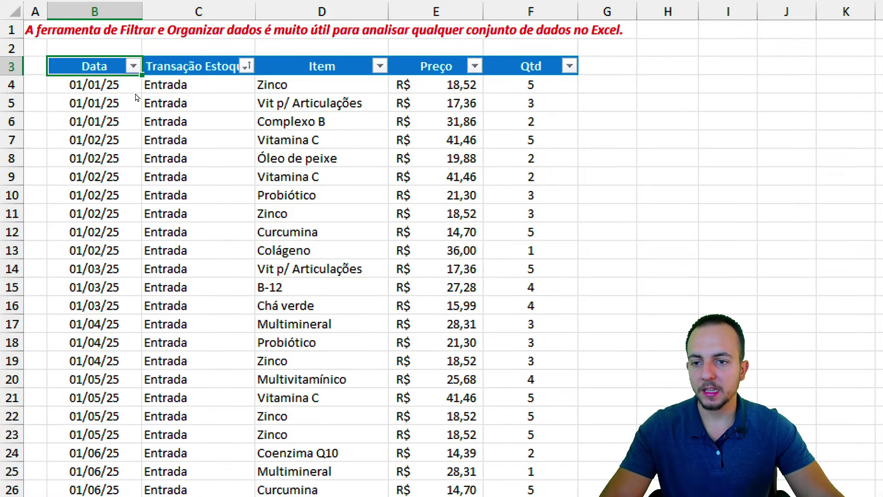
scroll(99, 263, down, 13)
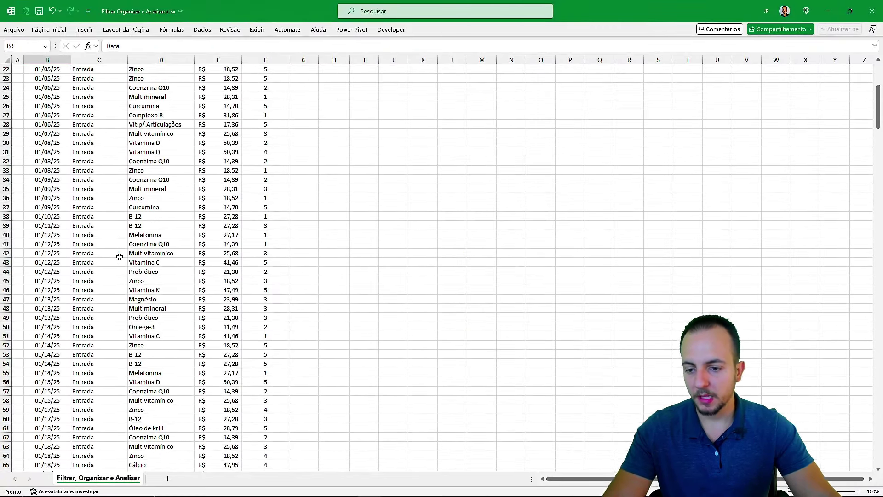
scroll(99, 262, down, 13)
scroll(99, 262, down, 13)
scroll(100, 263, down, 11)
scroll(100, 262, down, 8)
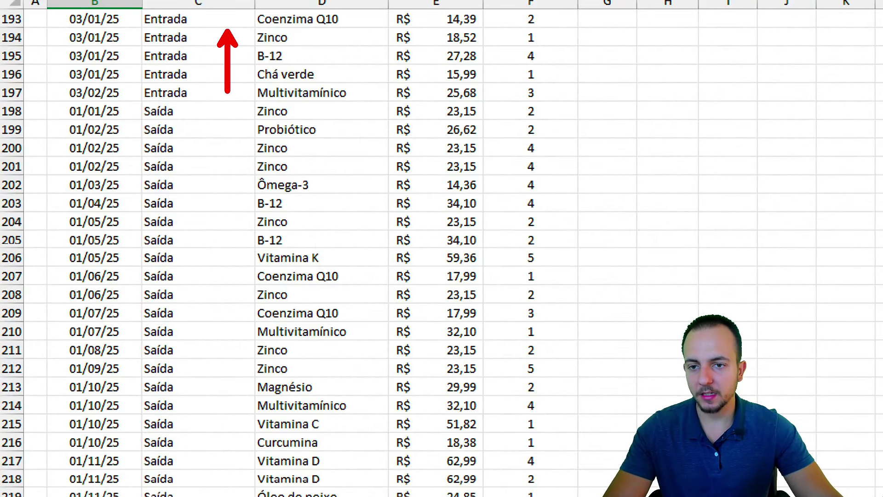
scroll(136, 144, up, 6)
scroll(136, 144, up, 12)
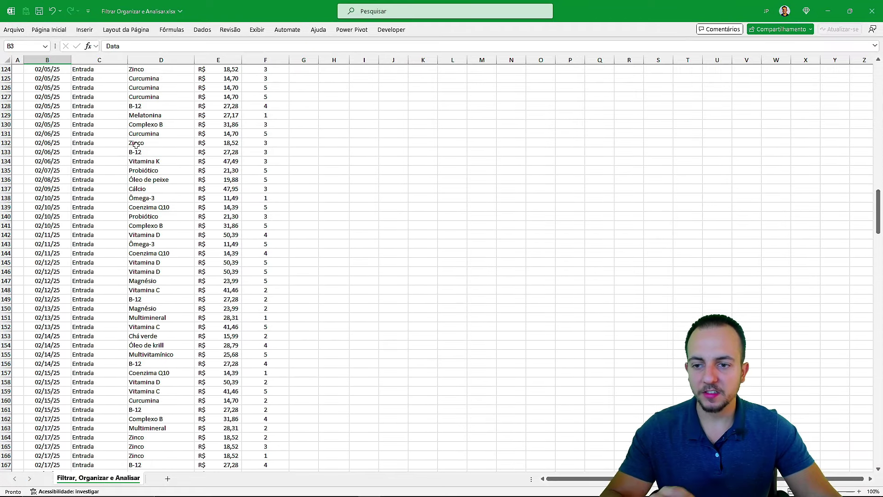
scroll(135, 144, up, 10)
scroll(135, 143, up, 10)
scroll(136, 144, up, 10)
scroll(121, 78, up, 11)
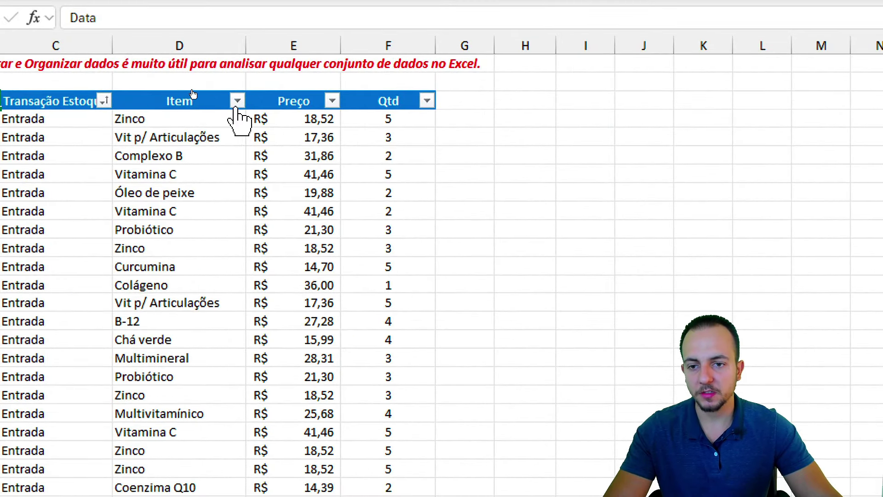
Sort the Item column A to Z so B-12 leads, then scroll to review each item's grouping
click(237, 101)
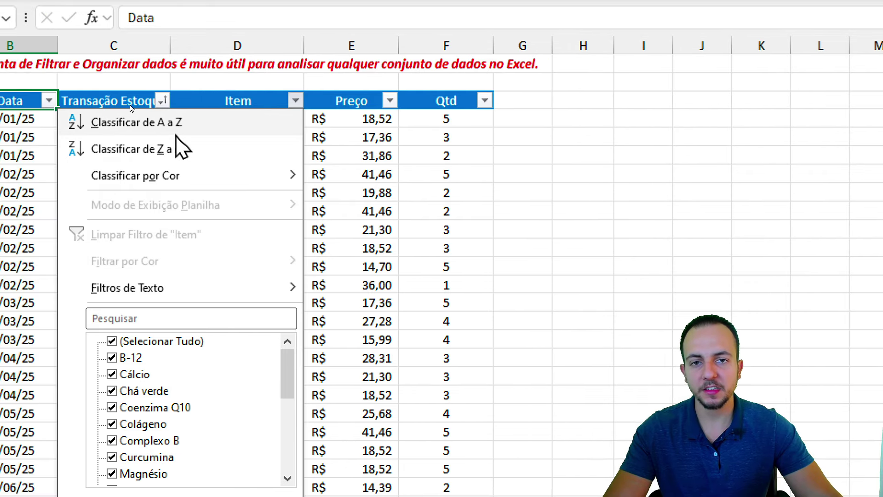
click(176, 133)
drag(187, 119, 205, 244)
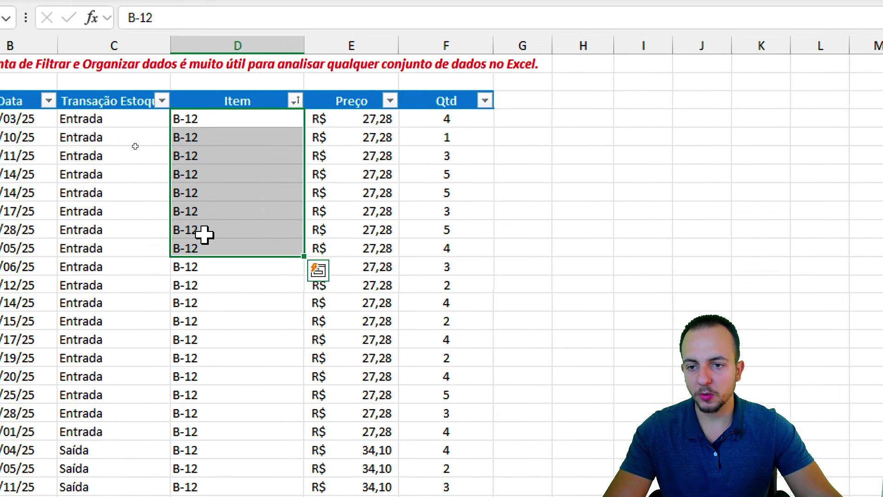
click(27, 101)
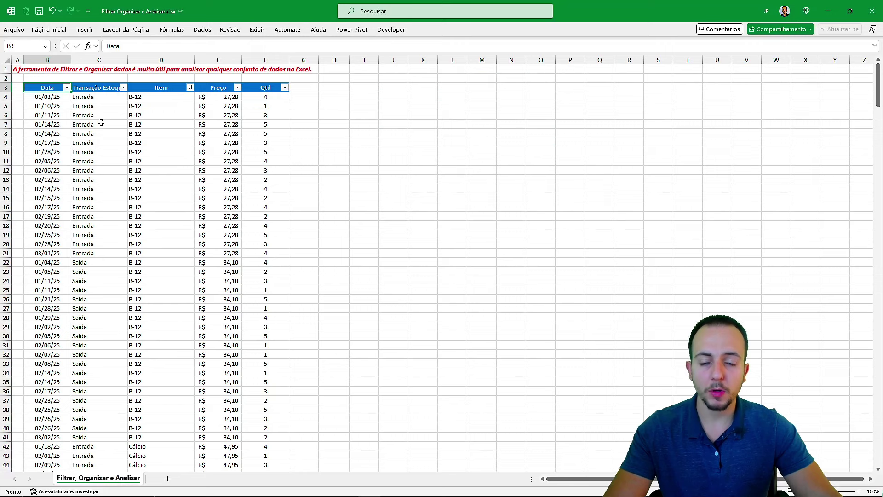
scroll(101, 122, down, 8)
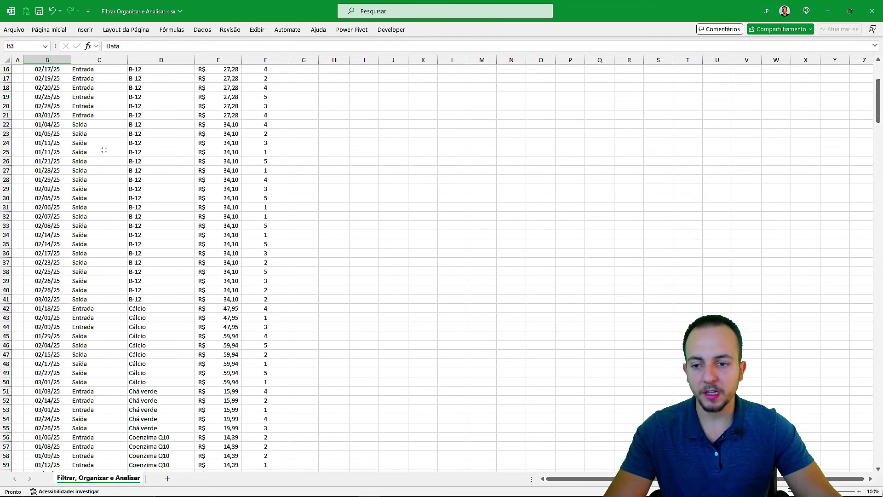
scroll(102, 133, down, 8)
scroll(103, 143, down, 10)
scroll(104, 151, down, 10)
scroll(104, 151, down, 5)
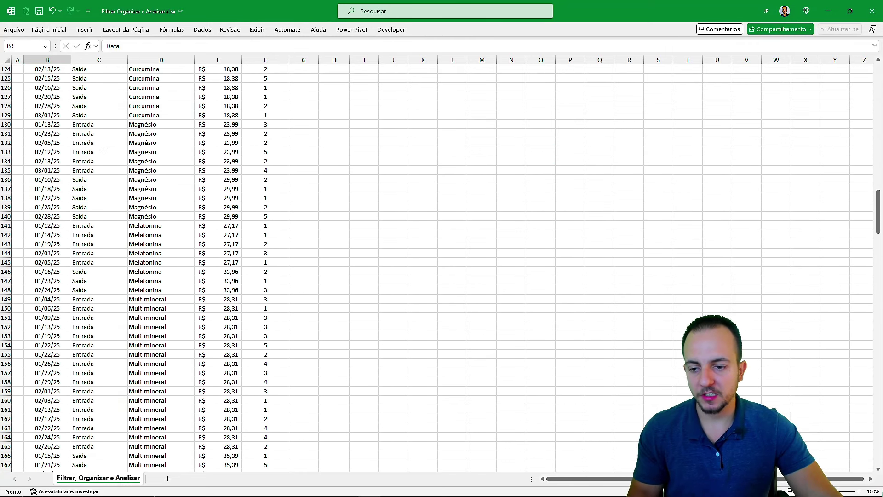
scroll(101, 166, down, 10)
scroll(96, 188, down, 6)
scroll(91, 217, down, 11)
scroll(91, 217, down, 7)
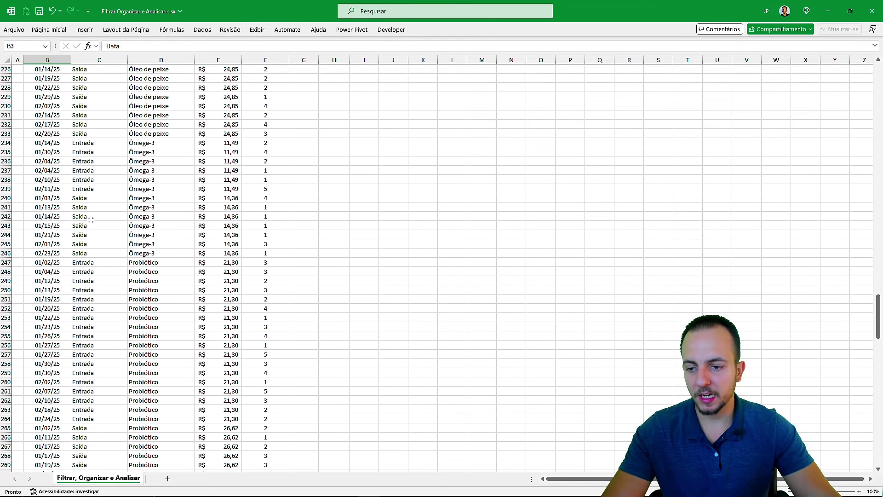
scroll(92, 219, up, 5)
scroll(91, 220, up, 17)
scroll(92, 221, up, 15)
scroll(92, 221, down, 18)
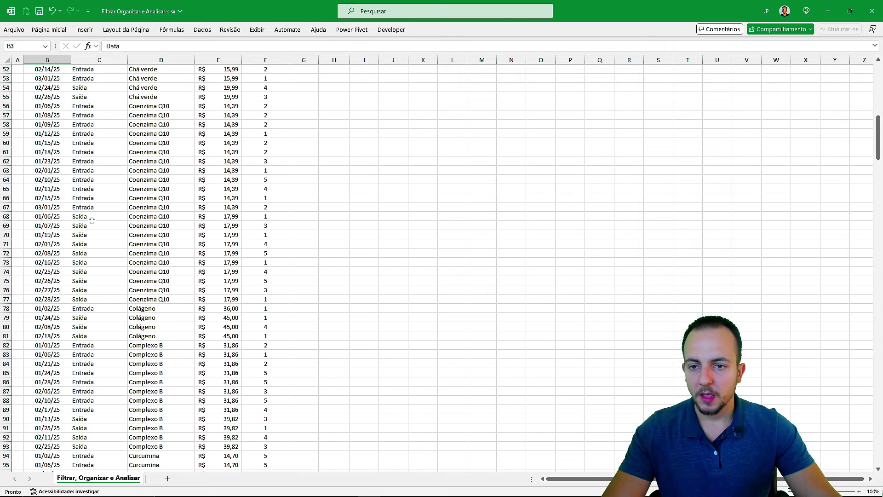
scroll(99, 191, up, 12)
scroll(110, 166, up, 8)
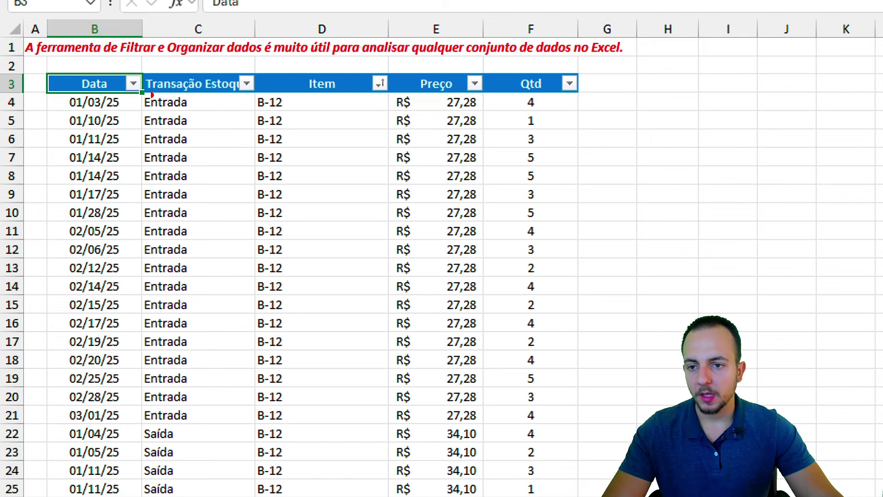
drag(244, 424, 322, 102)
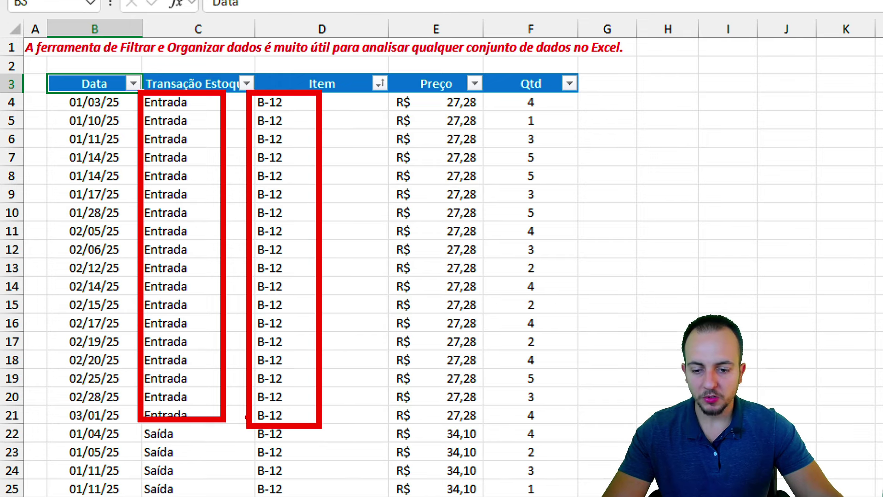
drag(246, 417, 250, 420)
drag(140, 422, 228, 494)
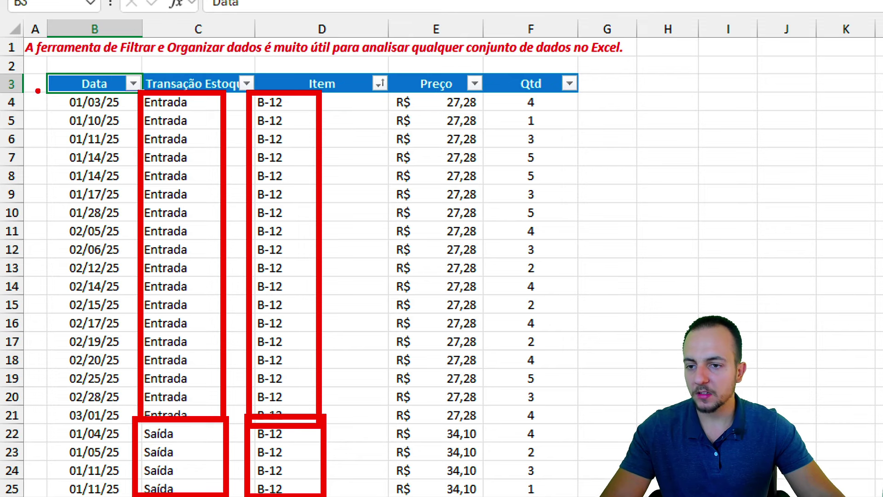
drag(49, 87, 137, 495)
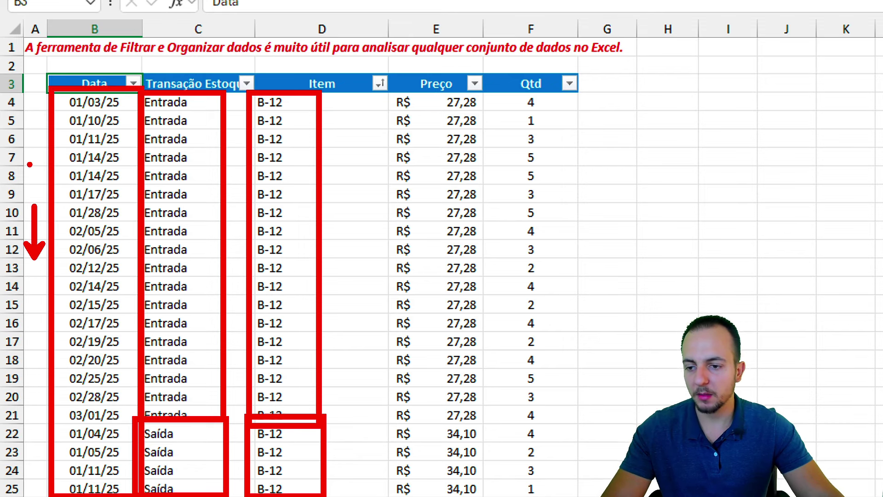
key(Escape)
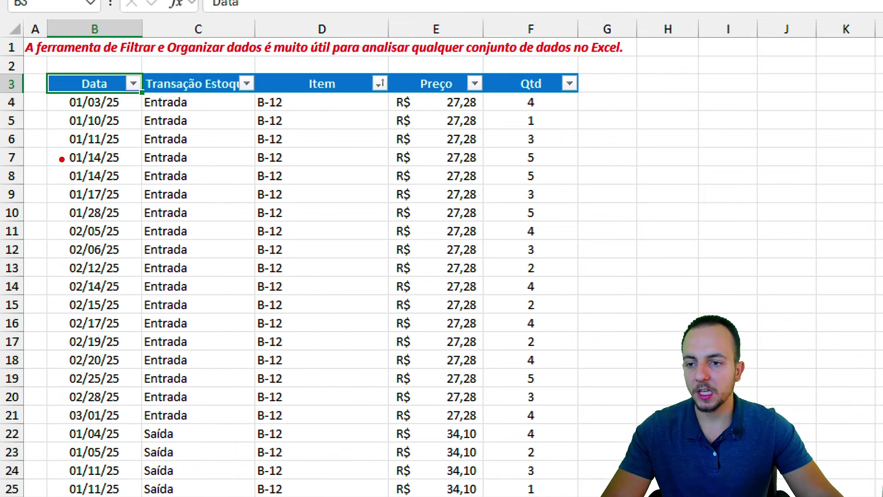
drag(154, 154, 158, 69)
drag(260, 156, 263, 85)
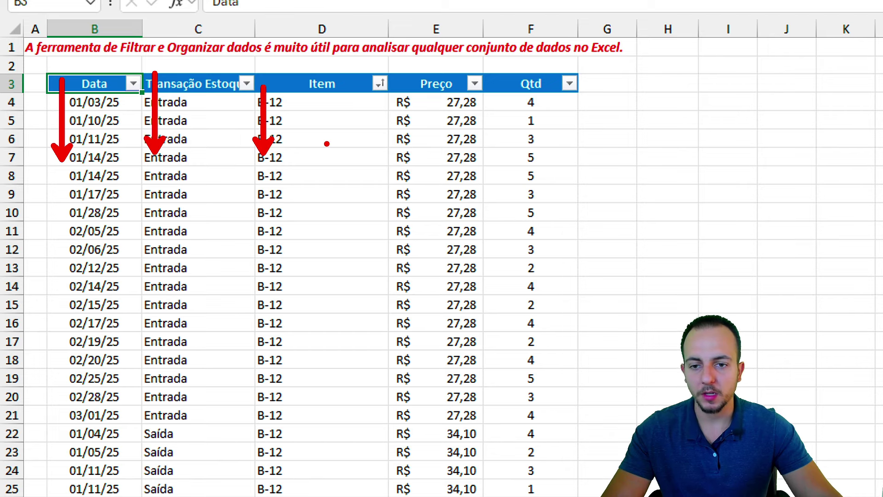
key(Escape)
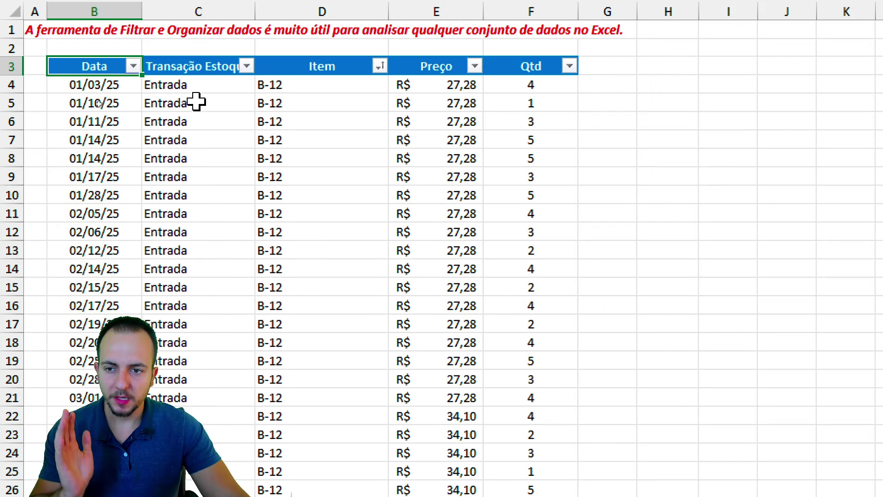
mouse_move(199, 87)
mouse_down()
mouse_move(244, 276)
mouse_move(351, 410)
mouse_move(430, 396)
mouse_move(461, 92)
mouse_up()
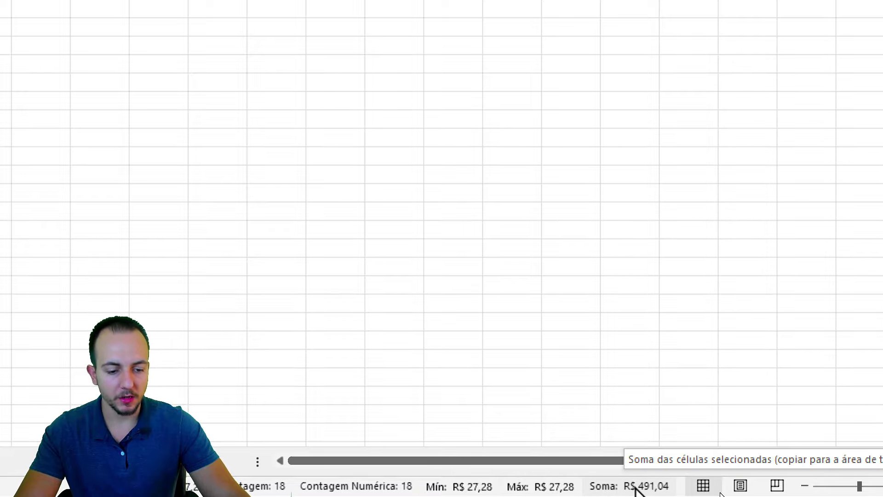
right_click(637, 490)
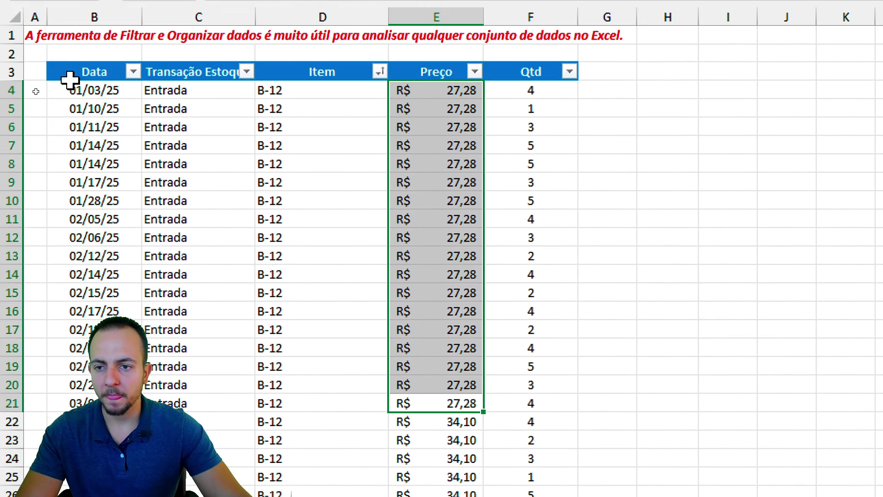
click(85, 73)
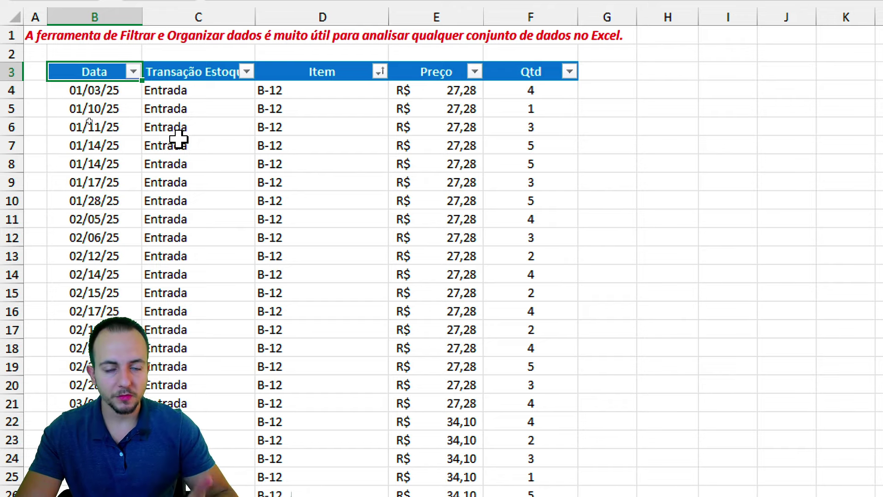
Filter the Data column to show only March (março) rows
click(134, 72)
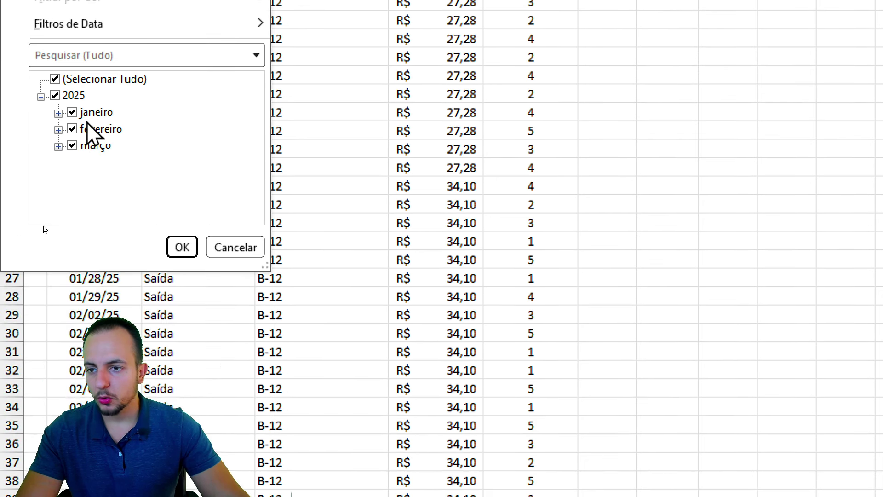
click(109, 81)
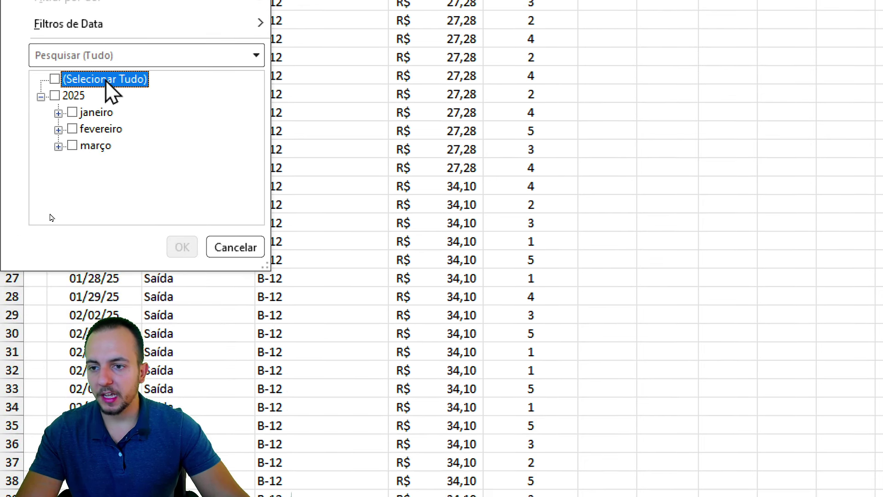
click(98, 146)
click(182, 247)
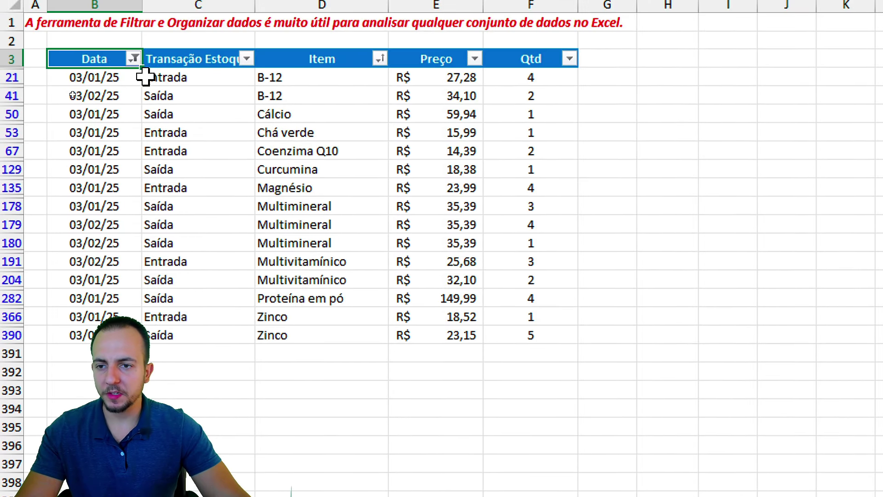
Switch the Data filter to January (janeiro) only, removing March
click(135, 59)
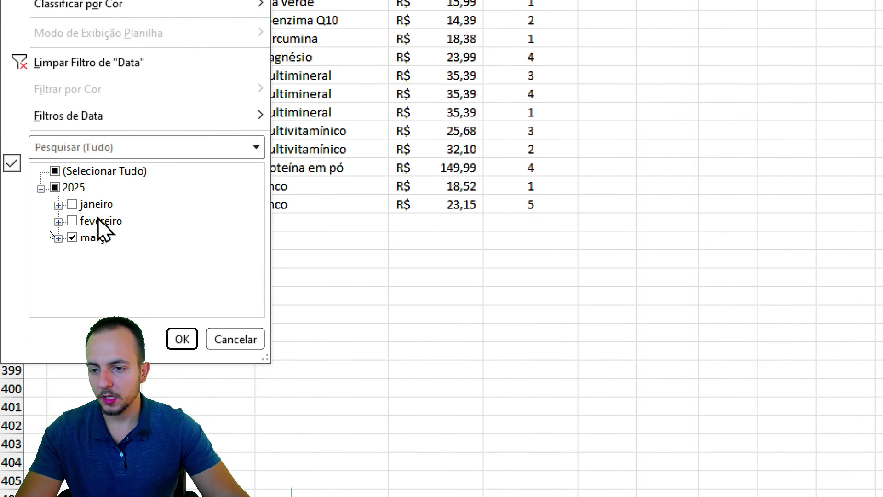
click(94, 204)
click(95, 237)
click(182, 339)
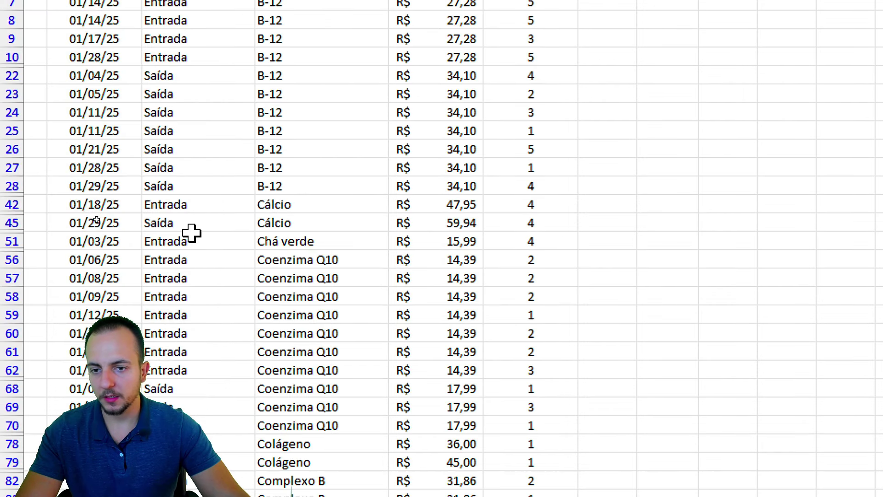
Filter the Item column to Coenzima Q10 only
click(379, 66)
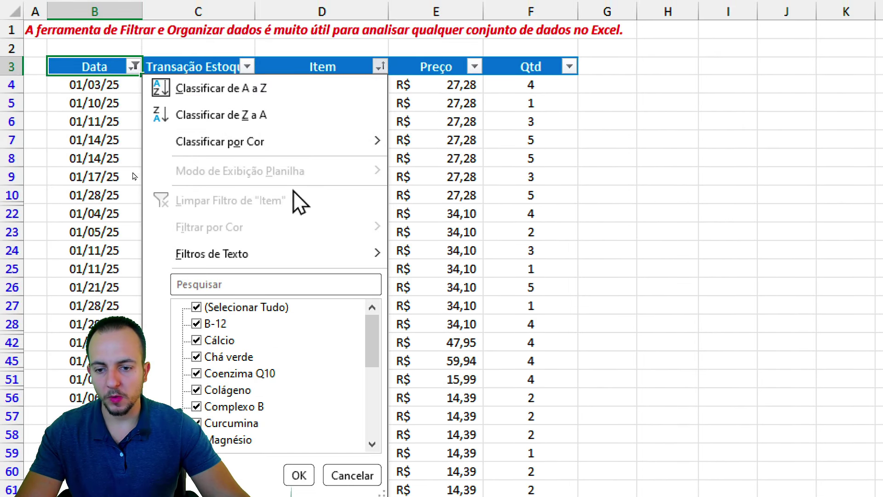
click(249, 302)
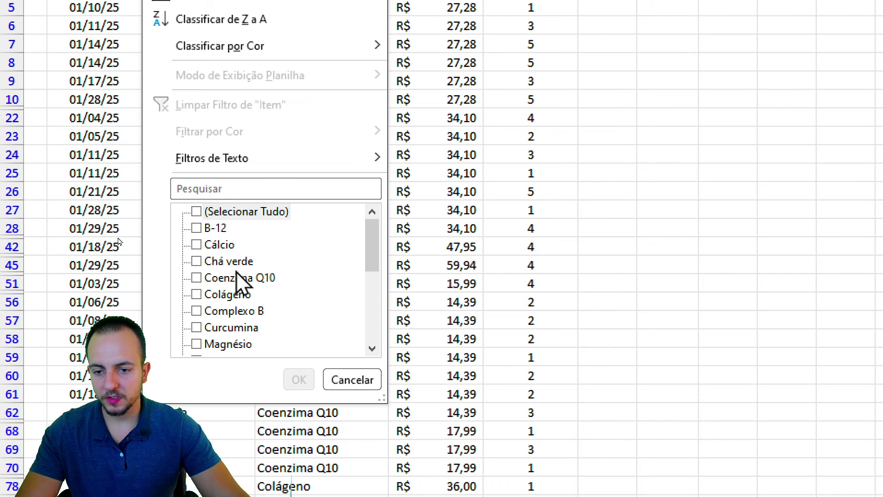
click(239, 278)
click(299, 380)
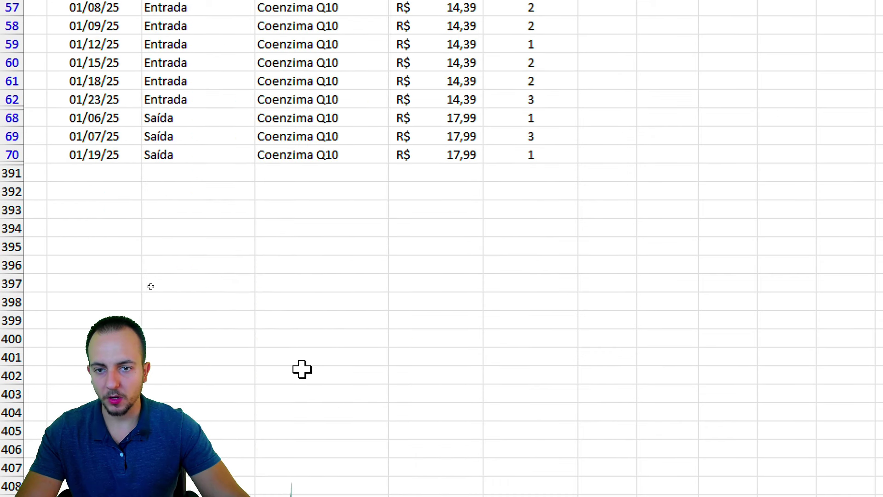
Filter Transação Estoque to show only Saída rows
click(245, 95)
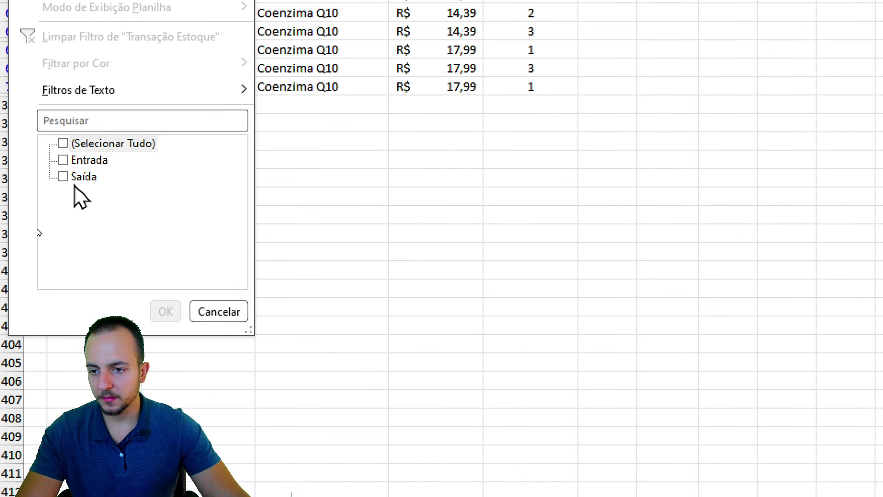
click(79, 177)
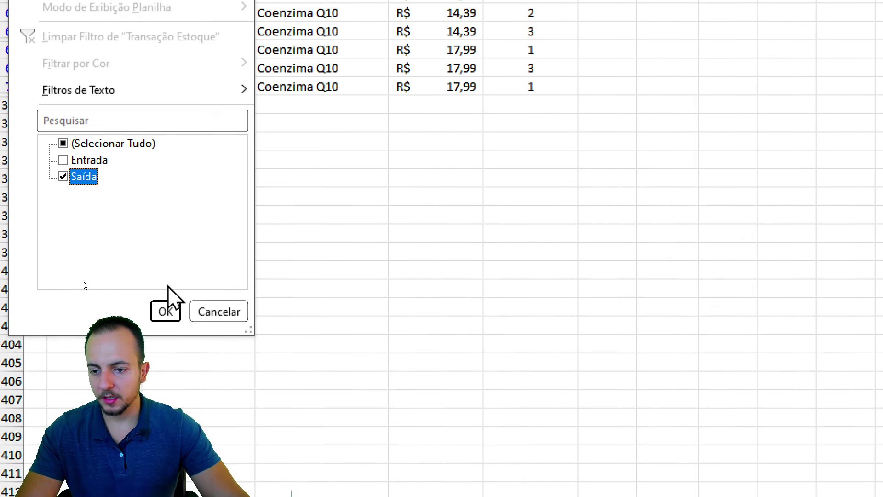
click(166, 311)
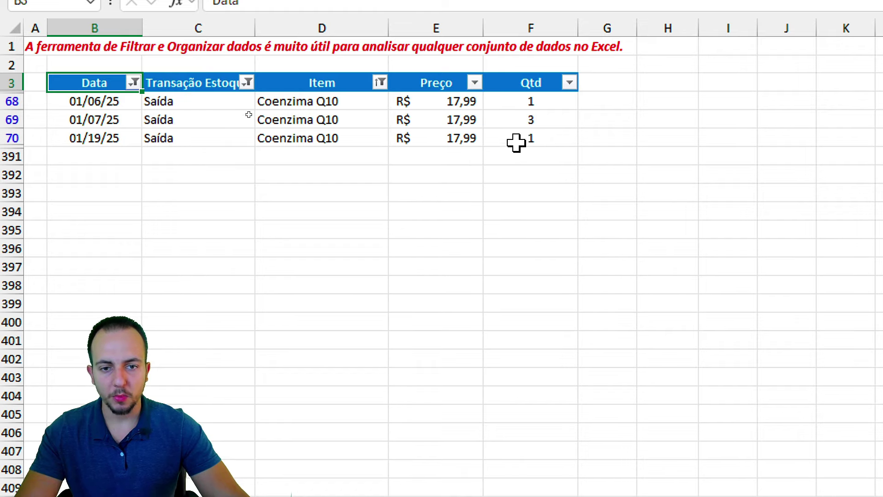
Select E68:E70 then F68:F70 to read the R$ 53,97 price total and 5 units in the status bar
drag(465, 102, 460, 138)
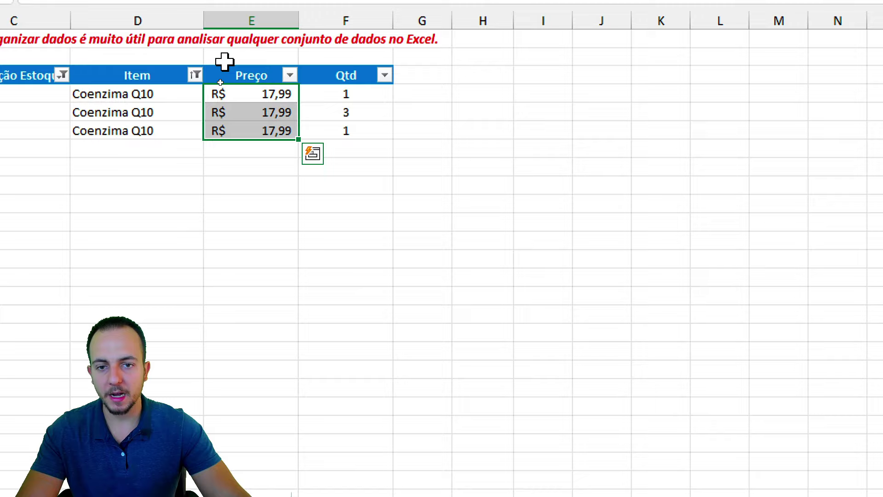
drag(204, 6, 207, 42)
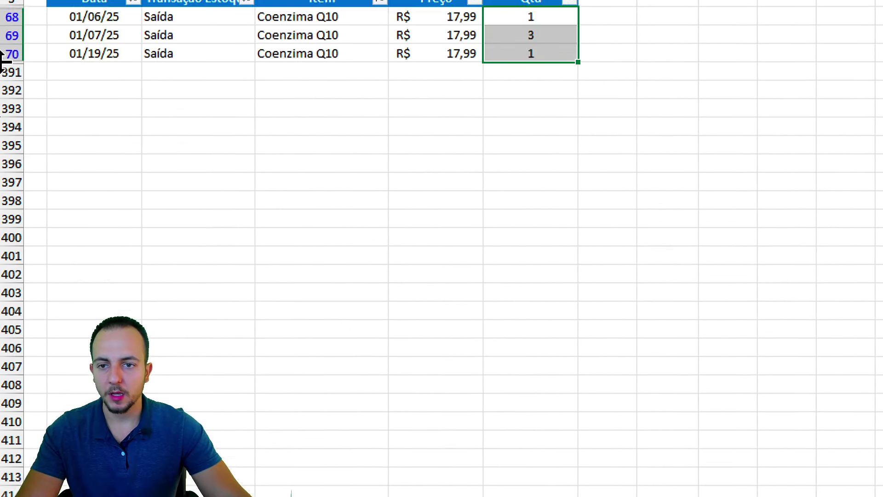
Replace Coenzima Q10 in the Item filter with Vitamina C, Vitamina D and Vitamina K
click(362, 64)
click(380, 66)
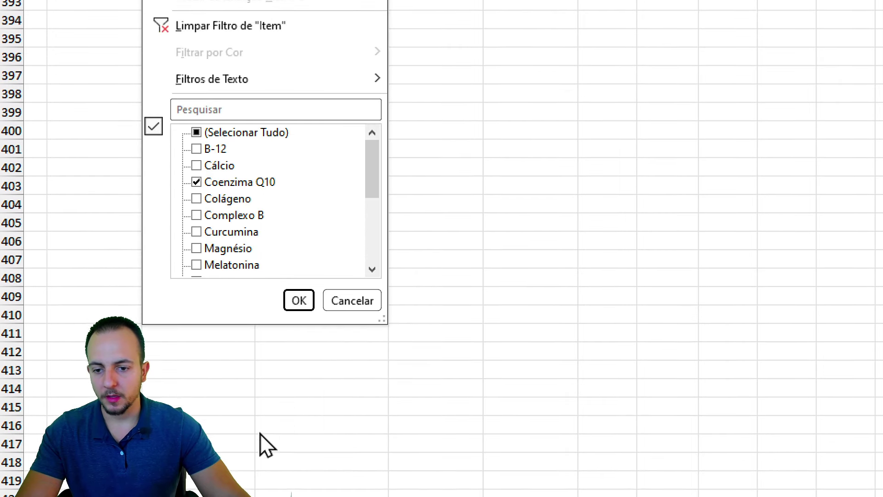
click(260, 183)
scroll(270, 199, down, 2)
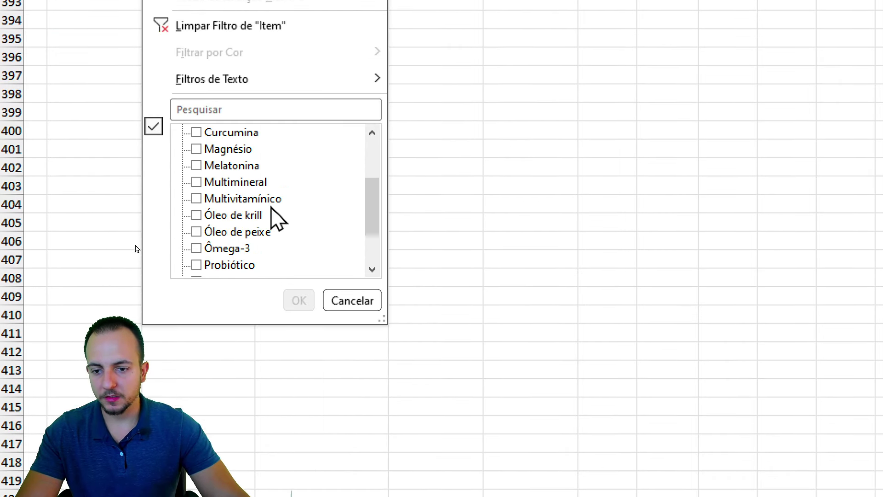
scroll(270, 214, down, 2)
click(237, 216)
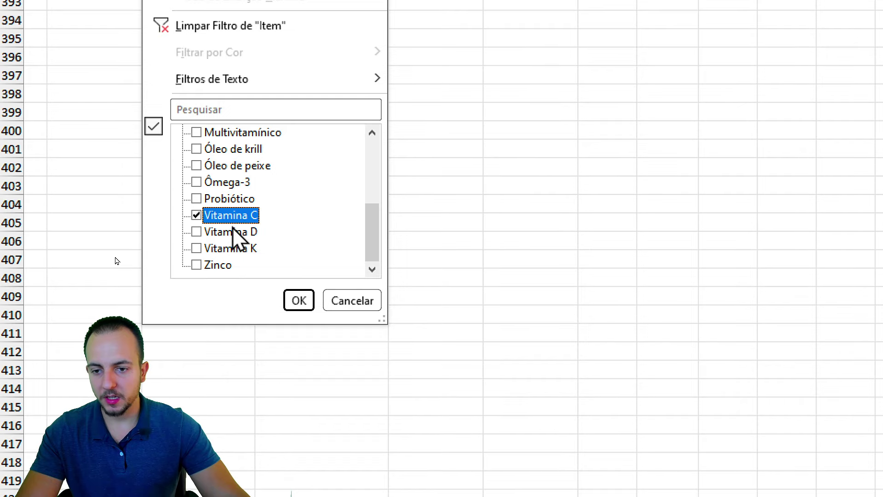
click(230, 232)
click(228, 248)
click(294, 301)
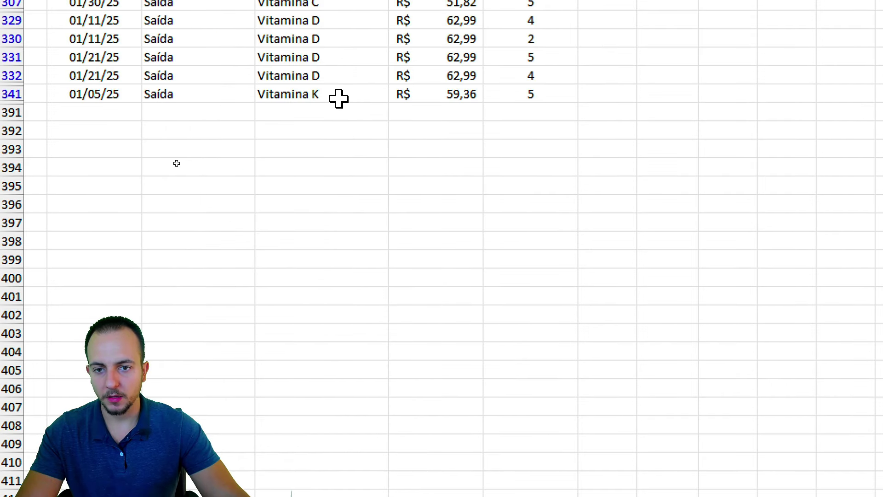
scroll(339, 87, up, 3)
Add Complexo B to the Item filter and select the filtered Preço values
click(379, 58)
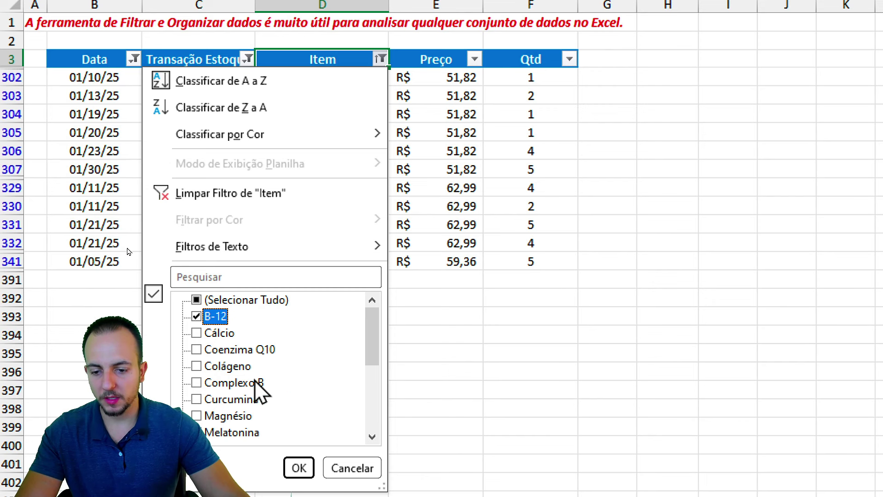
click(234, 382)
key(Return)
scroll(383, 75, up, 1)
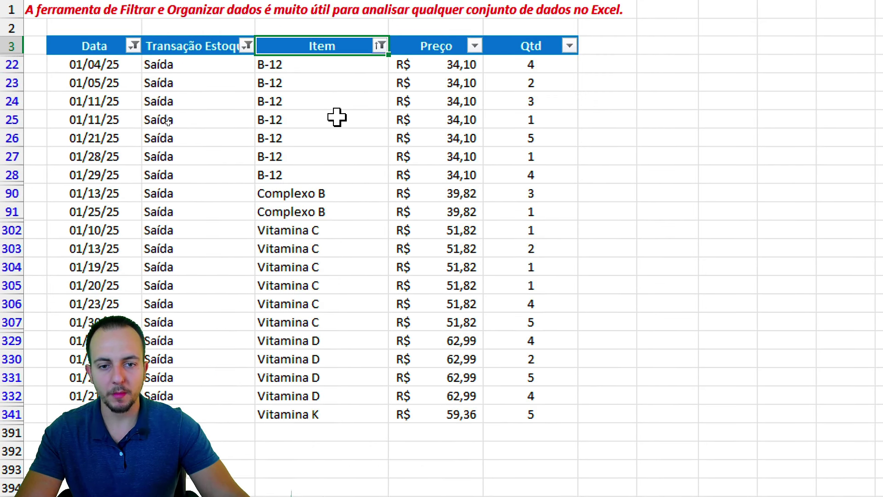
drag(444, 66, 437, 409)
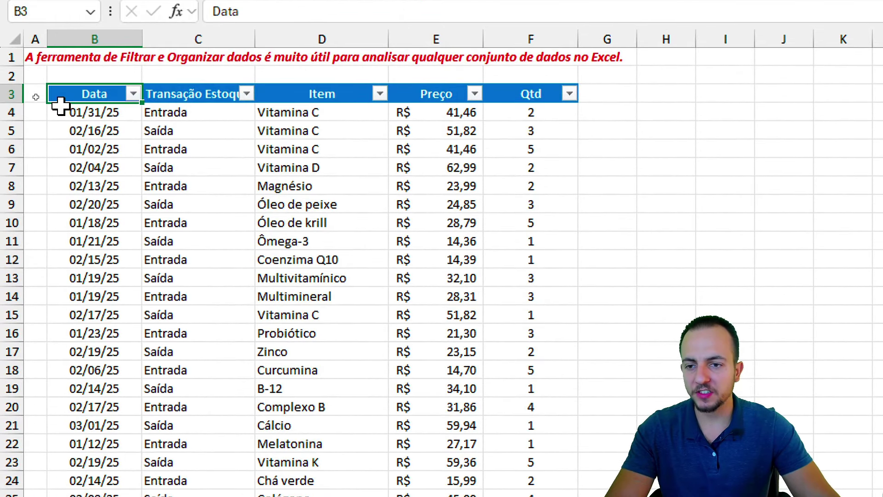
Fill the Entrada cell C4 green from the Página Inicial fill colour
click(196, 117)
drag(187, 94, 196, 123)
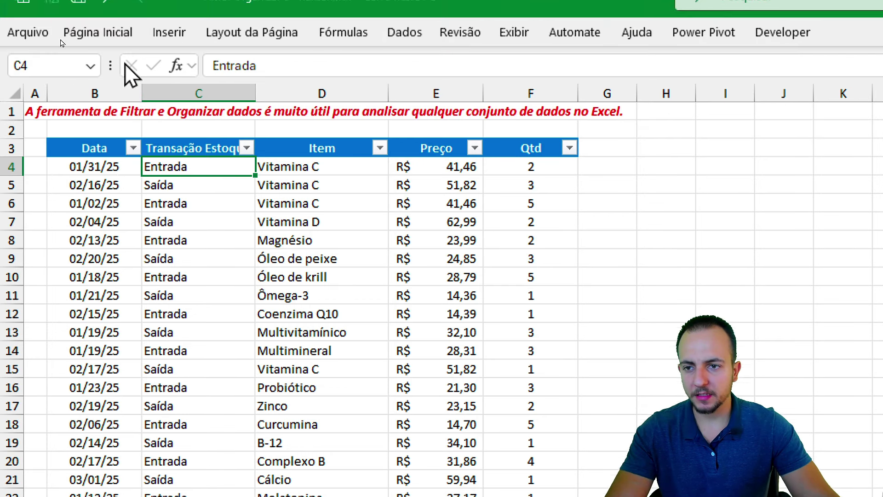
click(98, 32)
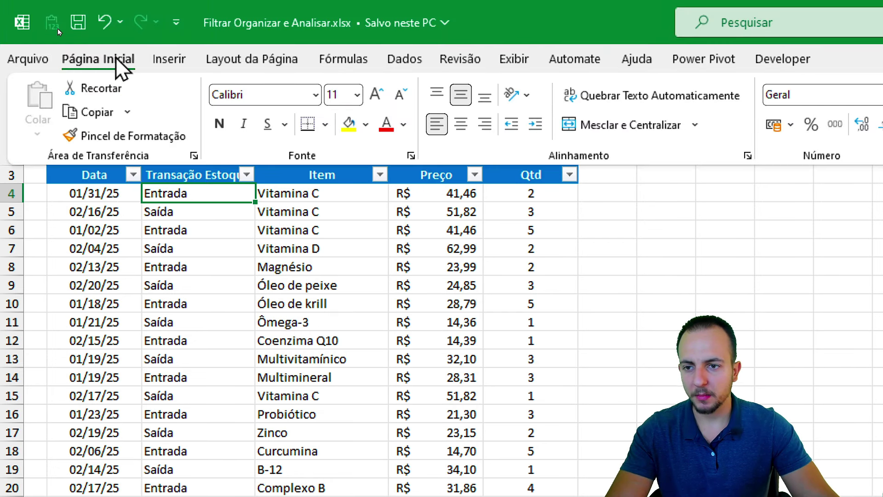
click(365, 125)
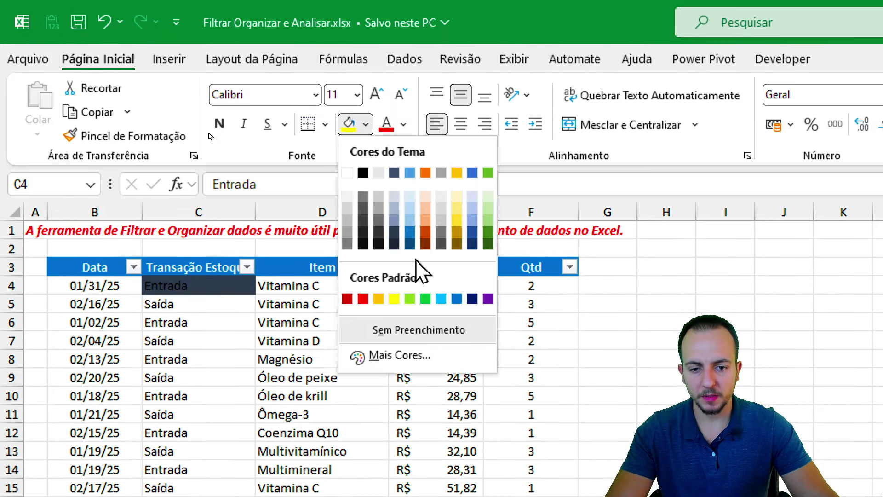
click(426, 299)
Apply the same green fill to cells C6 and C8
click(194, 321)
click(348, 125)
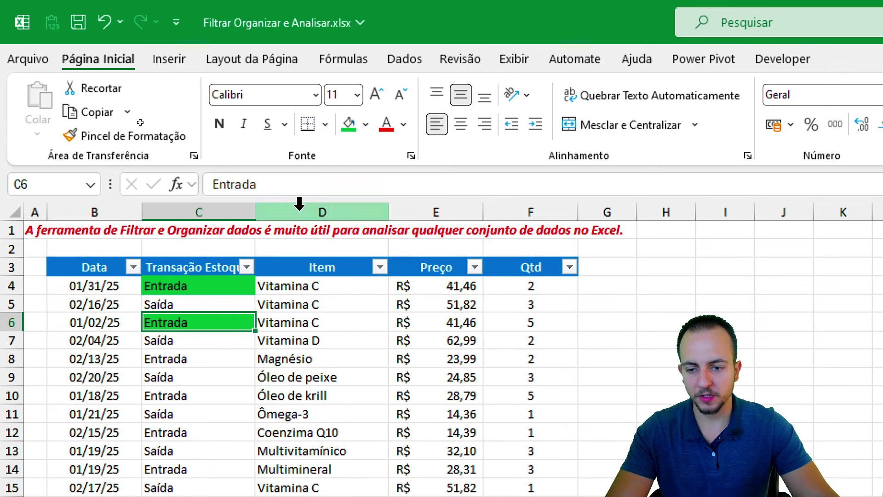
click(211, 358)
click(348, 125)
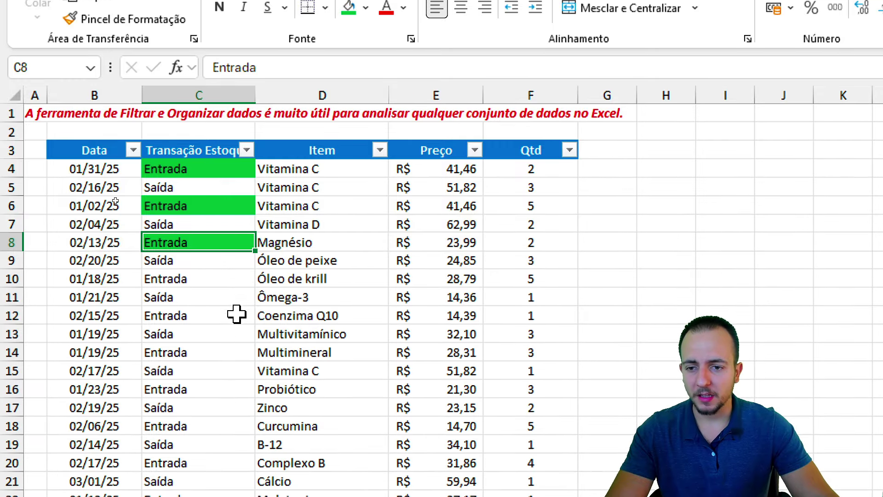
Filter Transação Estoque to show only Entrada rows
click(246, 149)
click(129, 170)
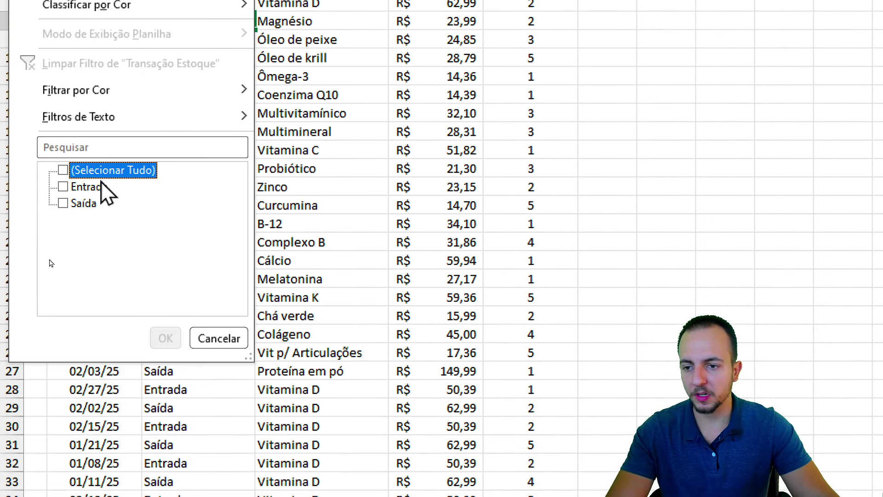
click(99, 187)
click(166, 338)
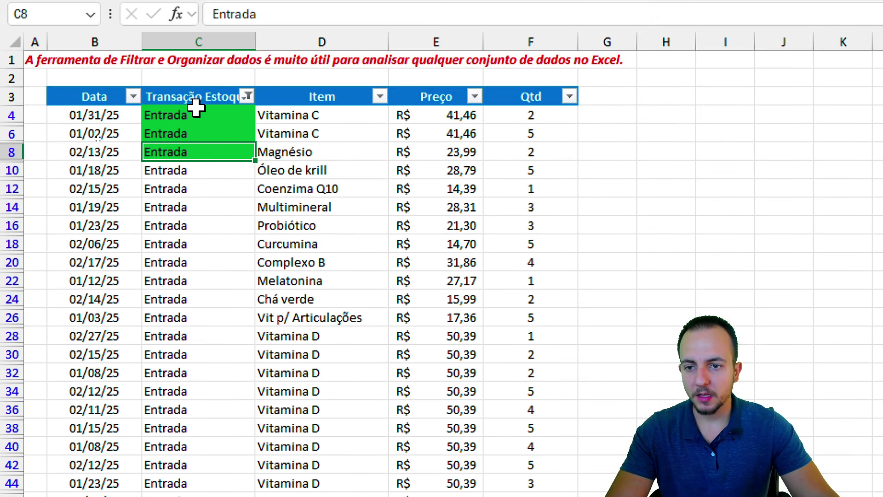
Give the visible Entrada cells in column C a light green fill and dark green text
mouse_move(198, 113)
mouse_down()
mouse_move(170, 483)
mouse_move(166, 473)
mouse_up()
scroll(174, 148, up, 16)
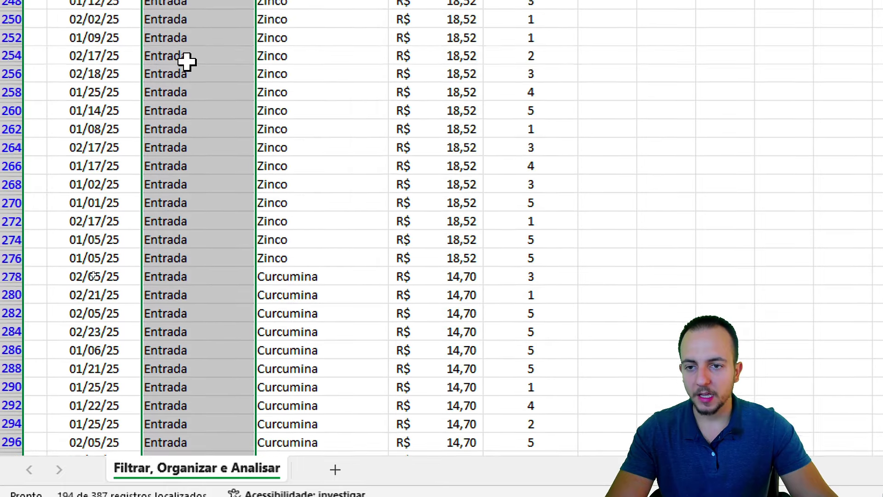
scroll(187, 58, up, 14)
scroll(205, 61, up, 12)
scroll(213, 61, up, 10)
scroll(233, 49, up, 2)
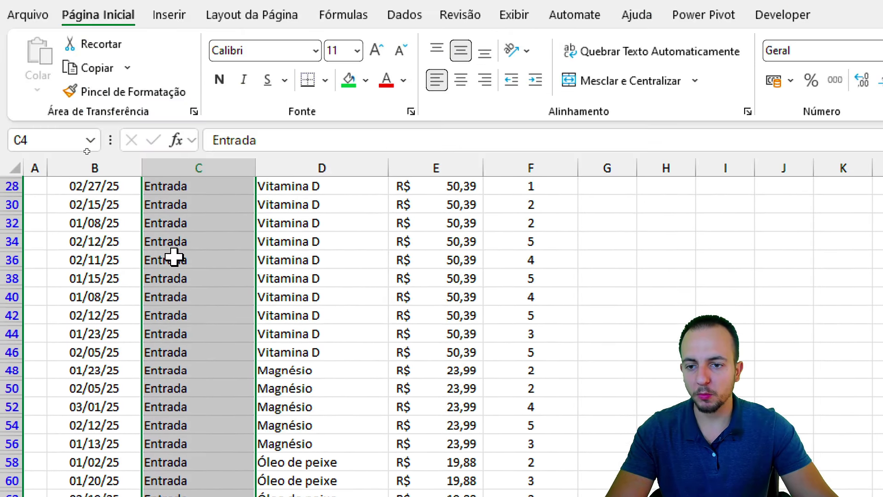
scroll(173, 256, up, 4)
click(366, 81)
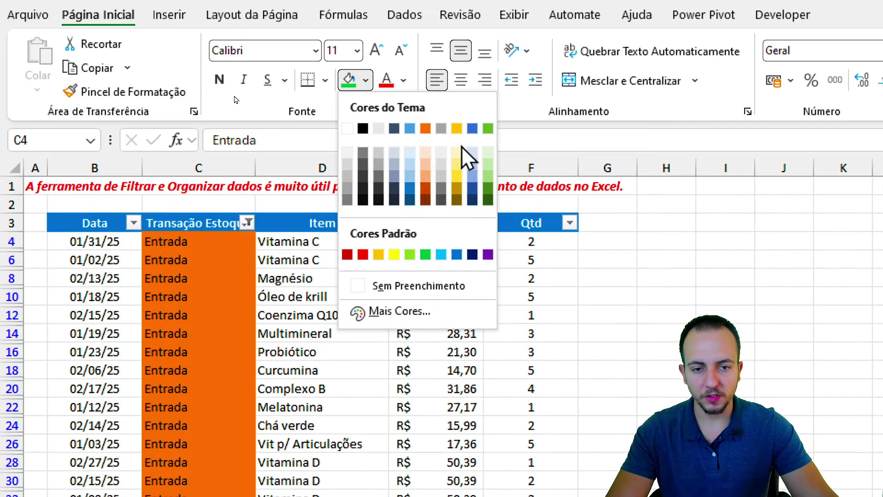
click(488, 154)
click(404, 81)
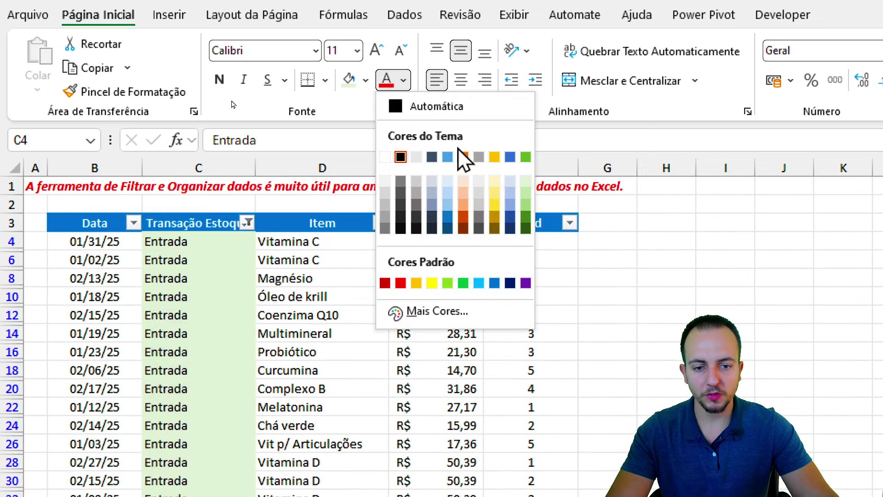
click(525, 229)
Clear the Transação Estoque filter so all rows show again
click(119, 223)
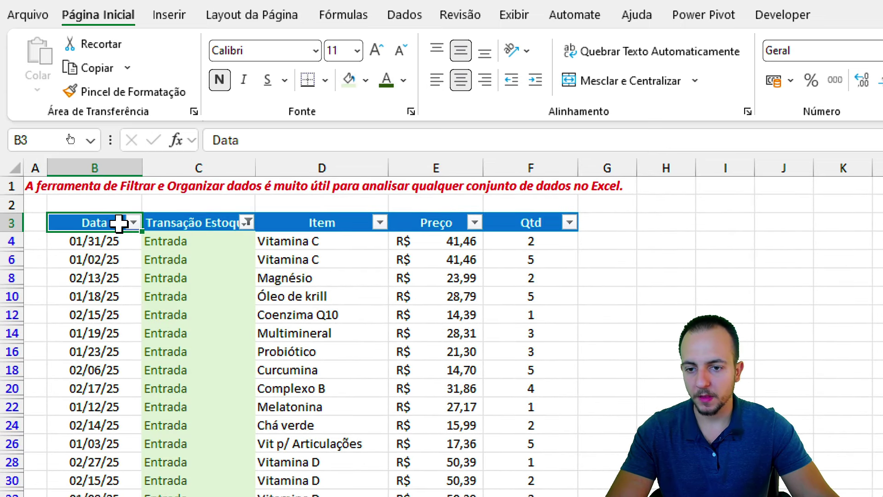
click(249, 223)
click(94, 357)
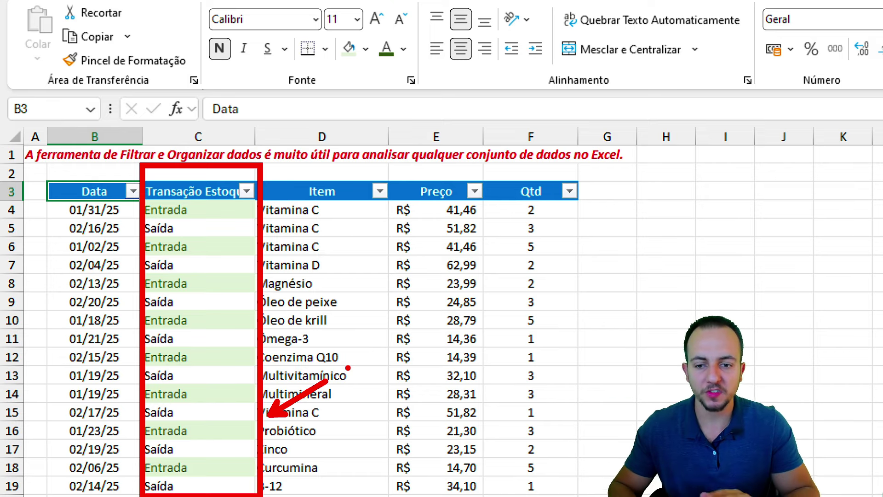
key(Escape)
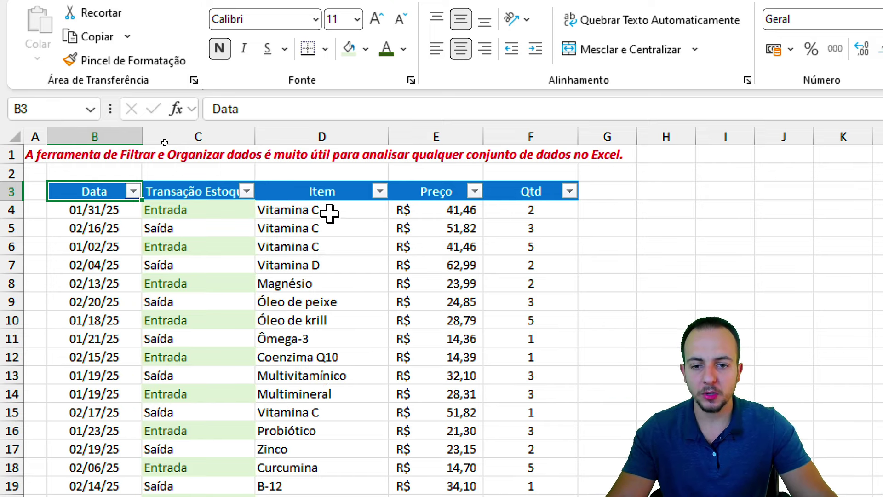
Filter the Item column to show only Vitamina C rows
click(340, 189)
click(382, 192)
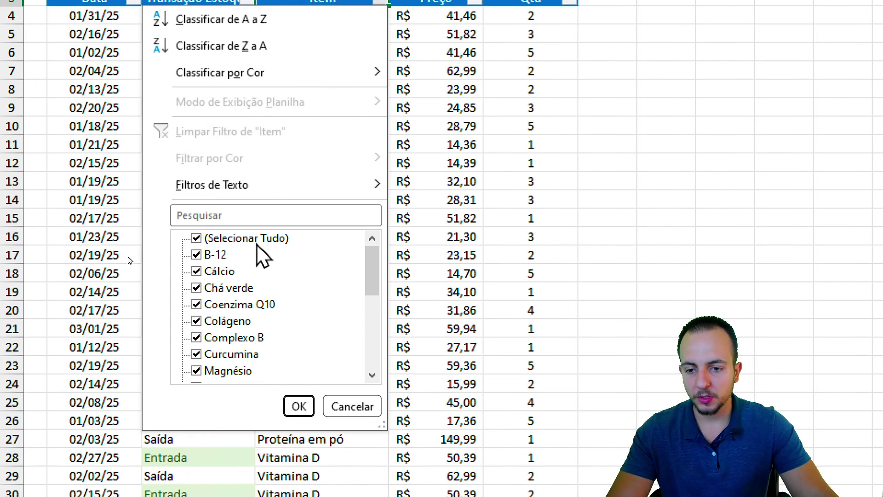
click(257, 243)
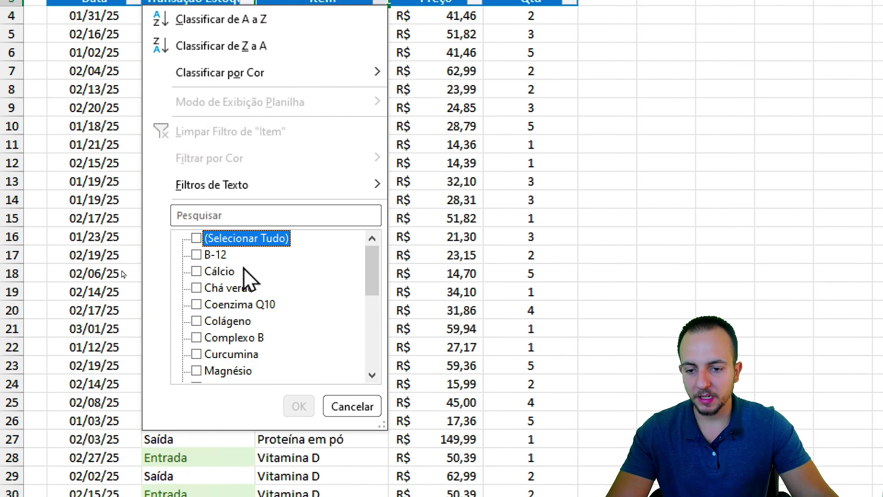
scroll(244, 285, down, 1)
scroll(244, 317, down, 2)
scroll(244, 336, down, 1)
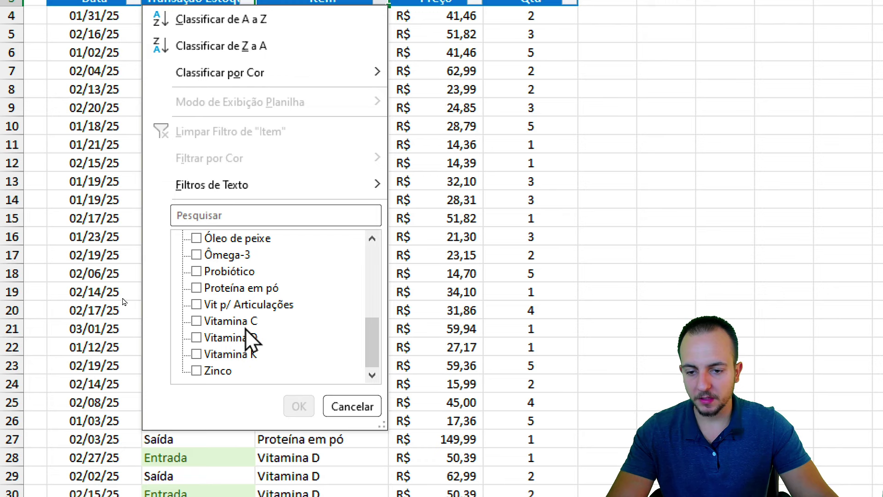
click(246, 326)
click(298, 406)
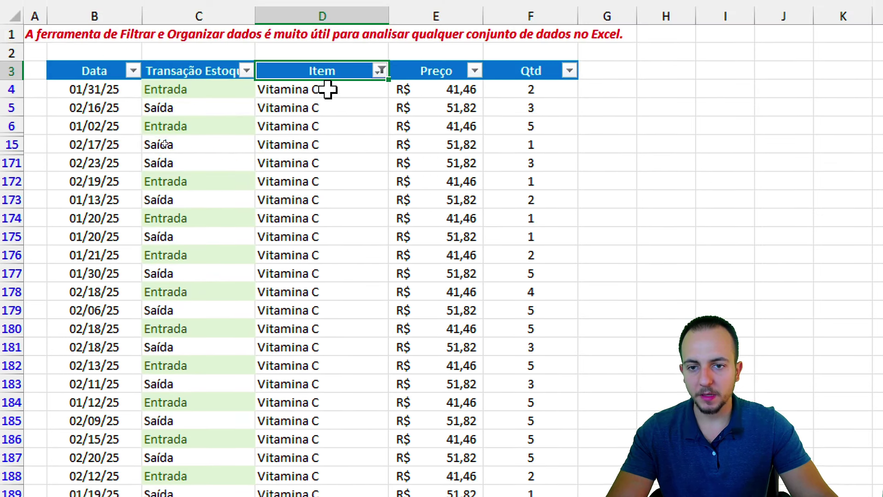
Give the Vitamina C item cells a light gold fill and red text, then clear the Item filter
drag(346, 93, 325, 277)
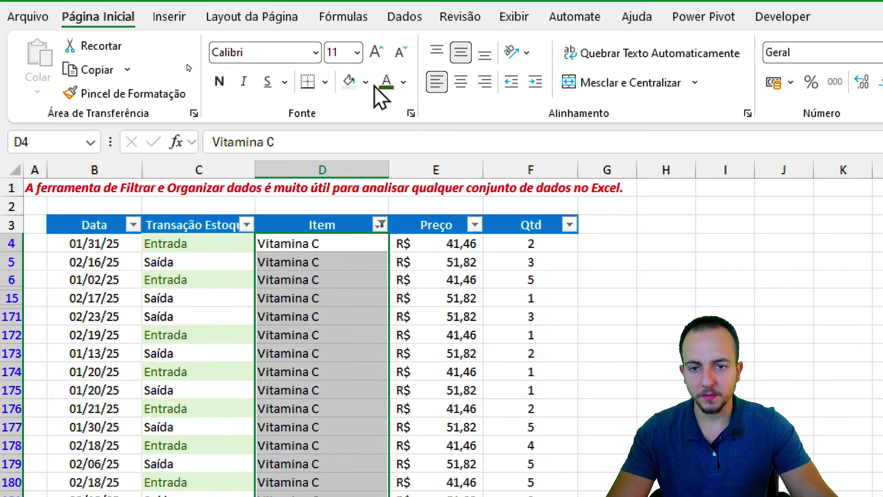
click(366, 82)
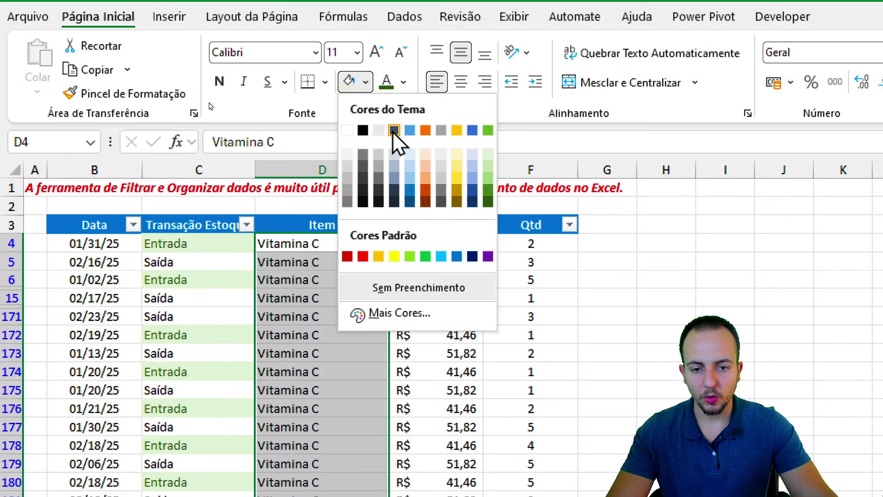
click(456, 155)
click(403, 82)
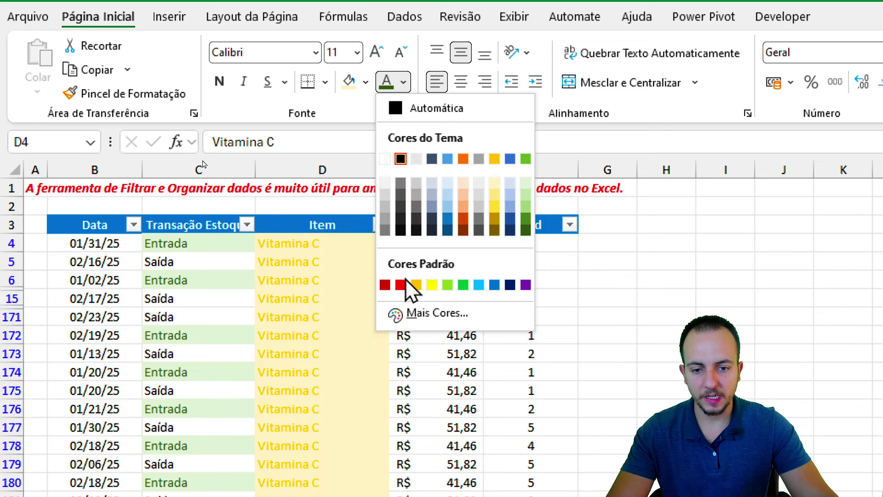
click(385, 285)
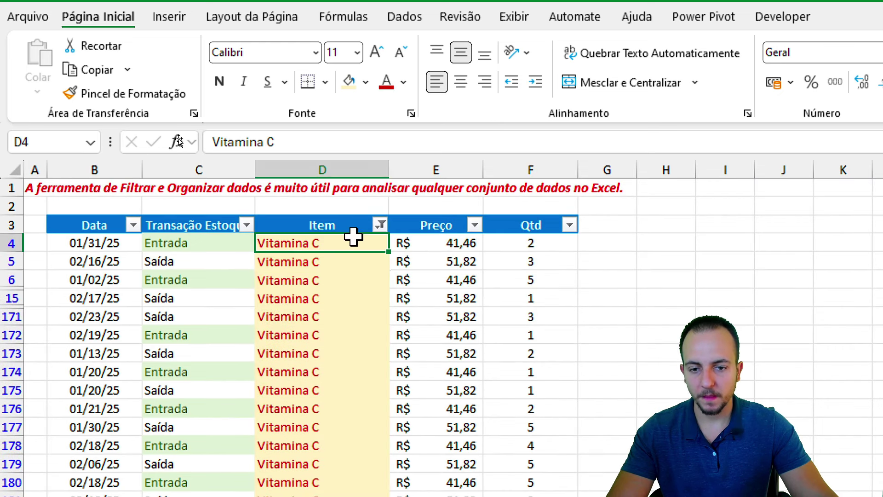
click(381, 225)
click(205, 363)
click(187, 298)
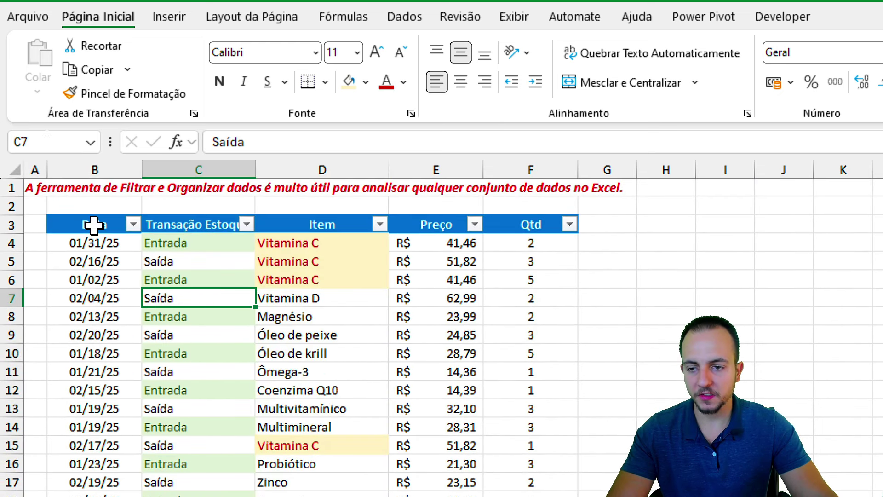
click(95, 225)
scroll(94, 219, down, 3)
scroll(93, 219, down, 8)
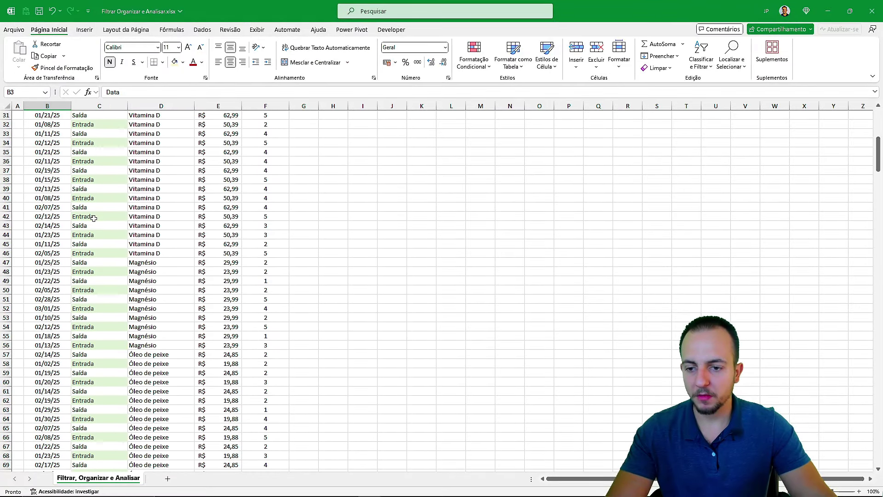
scroll(94, 219, down, 12)
scroll(94, 219, down, 17)
scroll(94, 219, down, 14)
scroll(119, 190, down, 1)
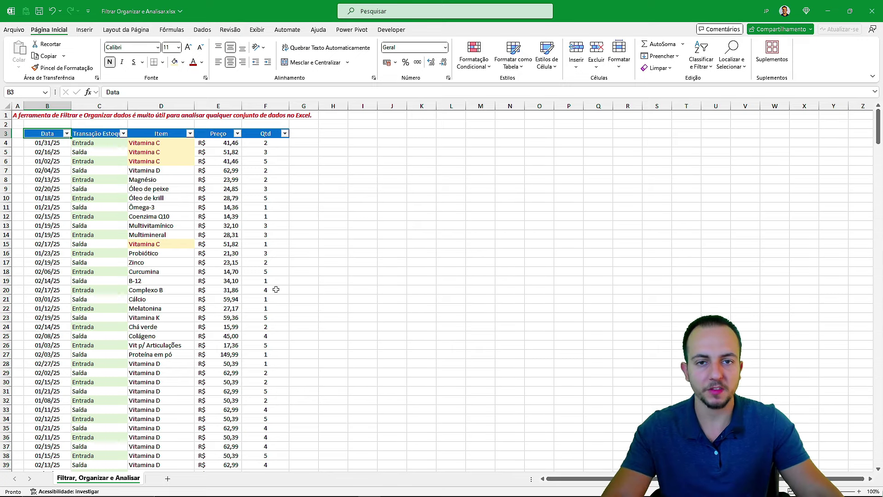
drag(252, 171, 251, 300)
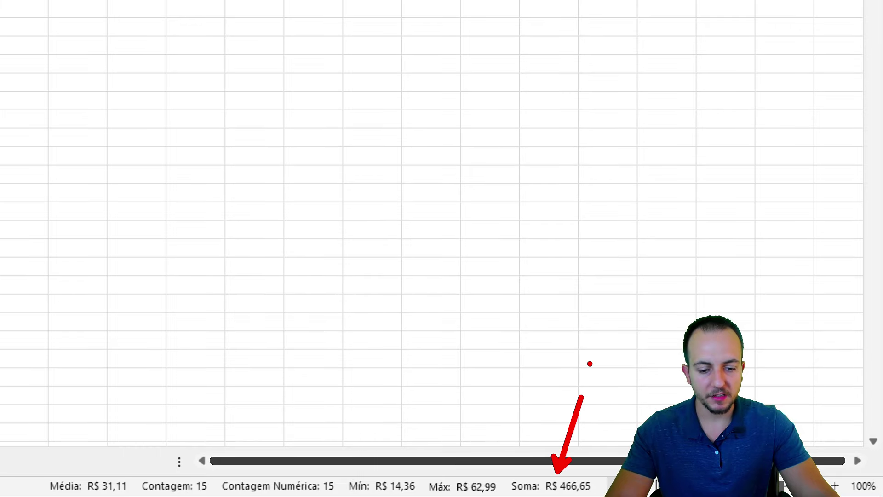
key(ctrl+q)
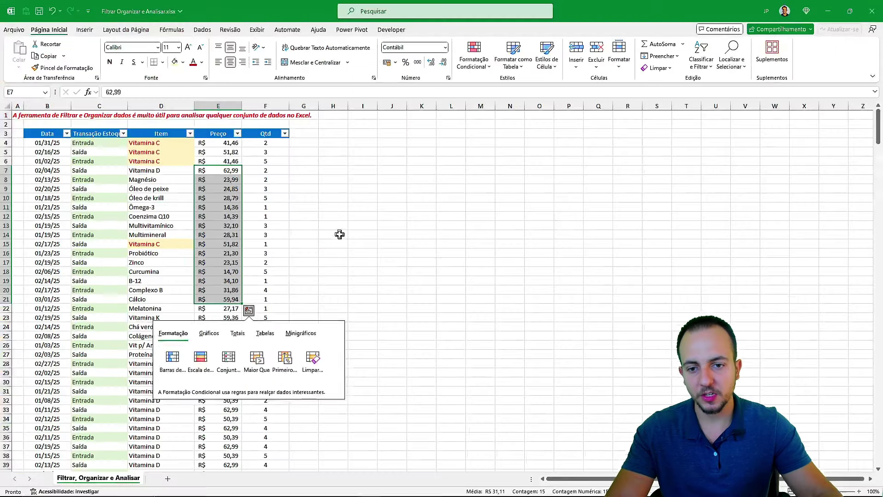
key(Escape)
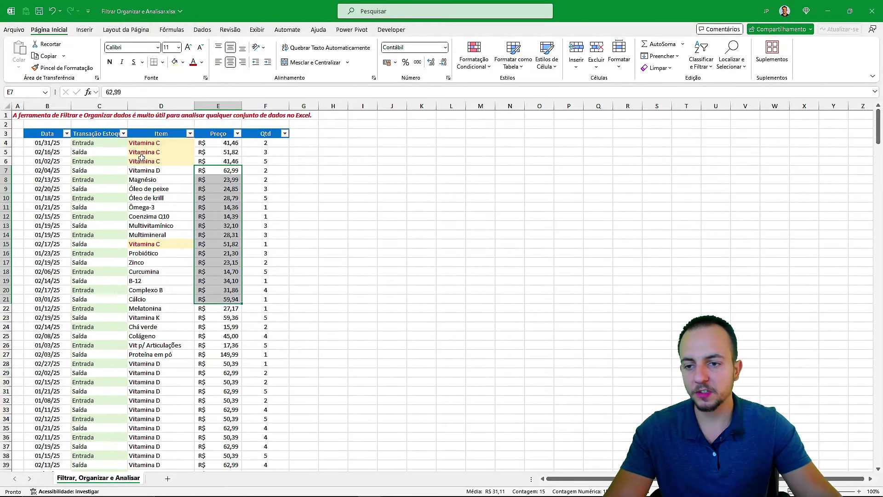
click(47, 134)
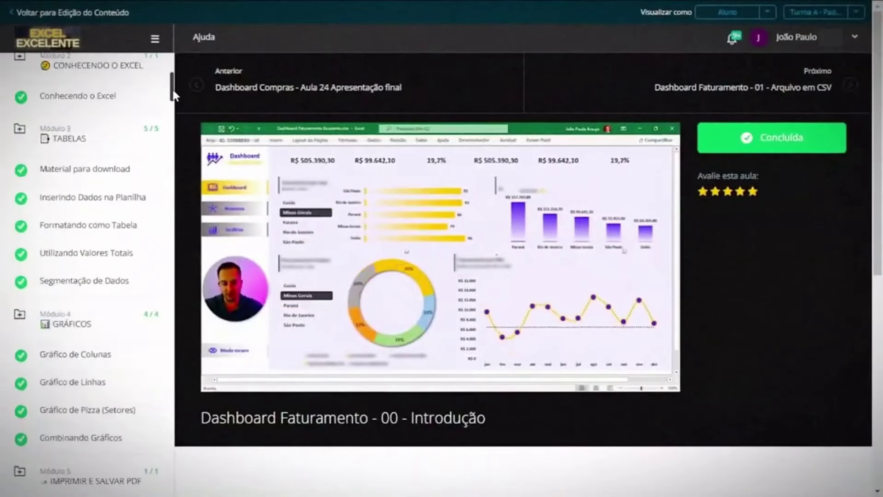
Scroll the course lesson list, open 'Como baixar o Power BI gratuitamente', then continue browsing lessons
drag(173, 94, 169, 252)
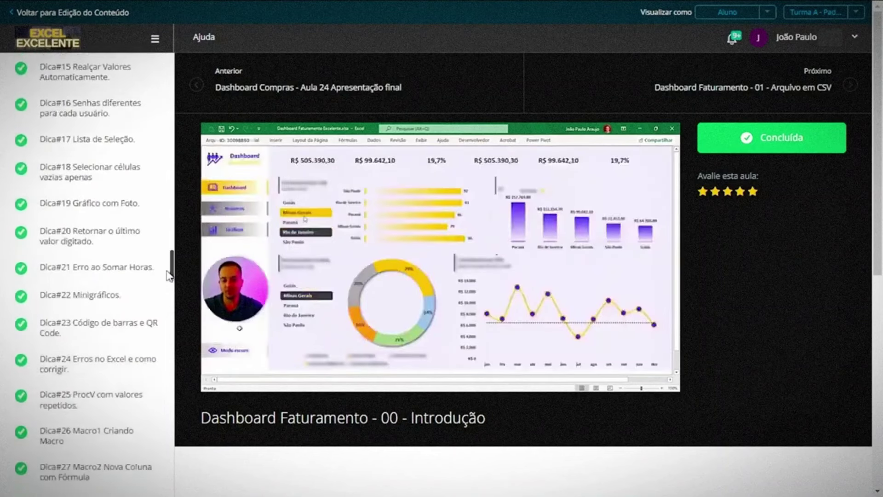
drag(168, 252, 172, 285)
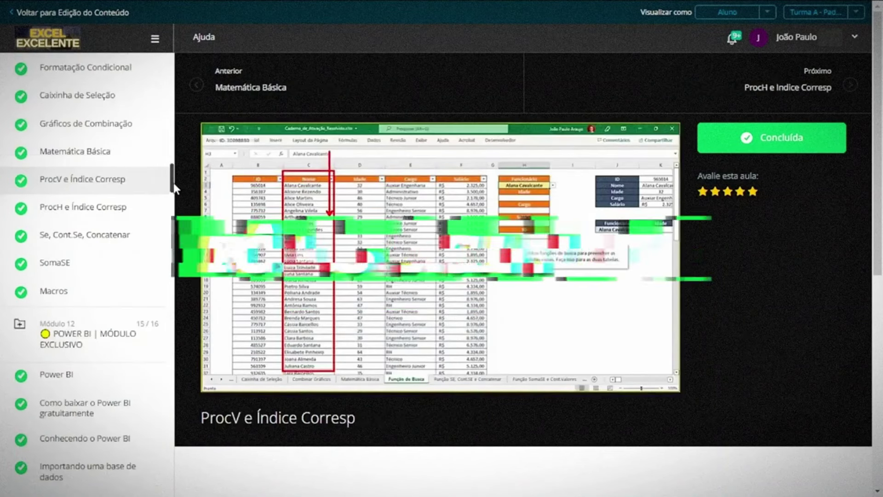
drag(175, 181, 169, 213)
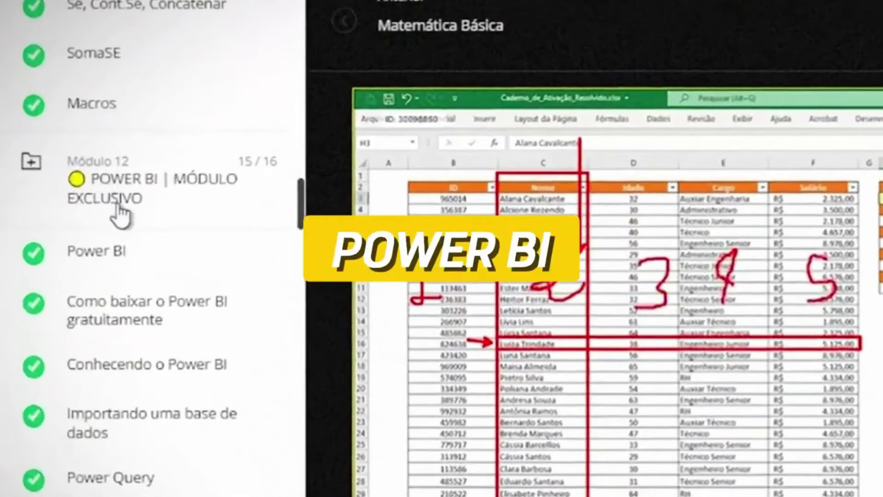
click(156, 250)
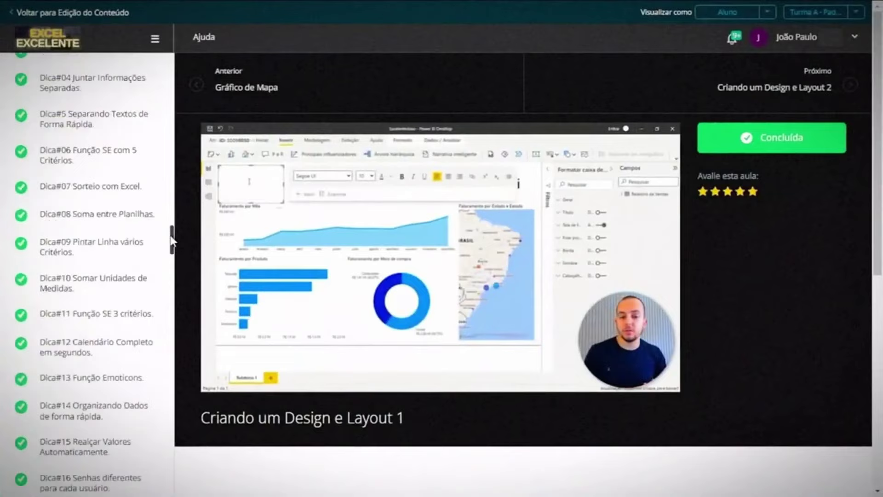
drag(193, 222, 170, 294)
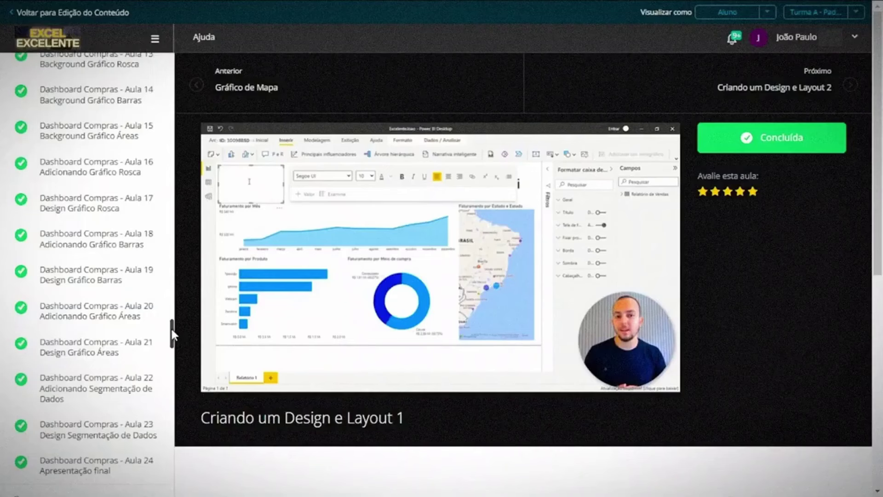
drag(171, 327, 176, 366)
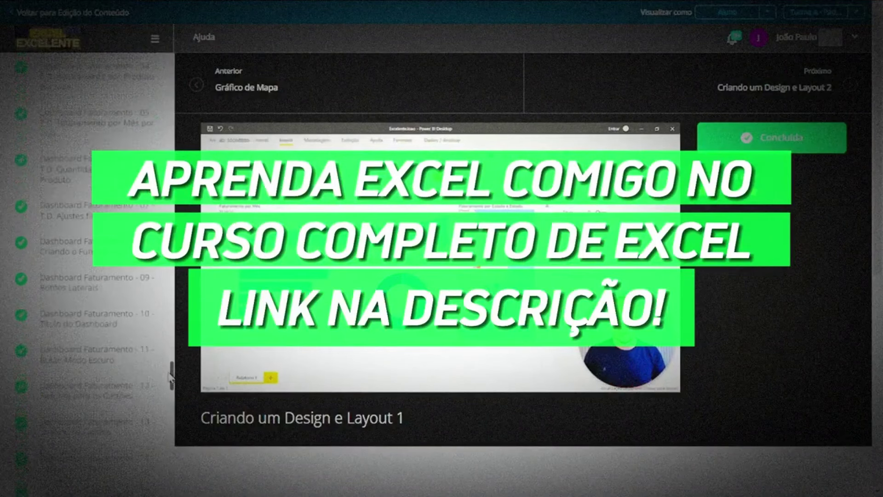